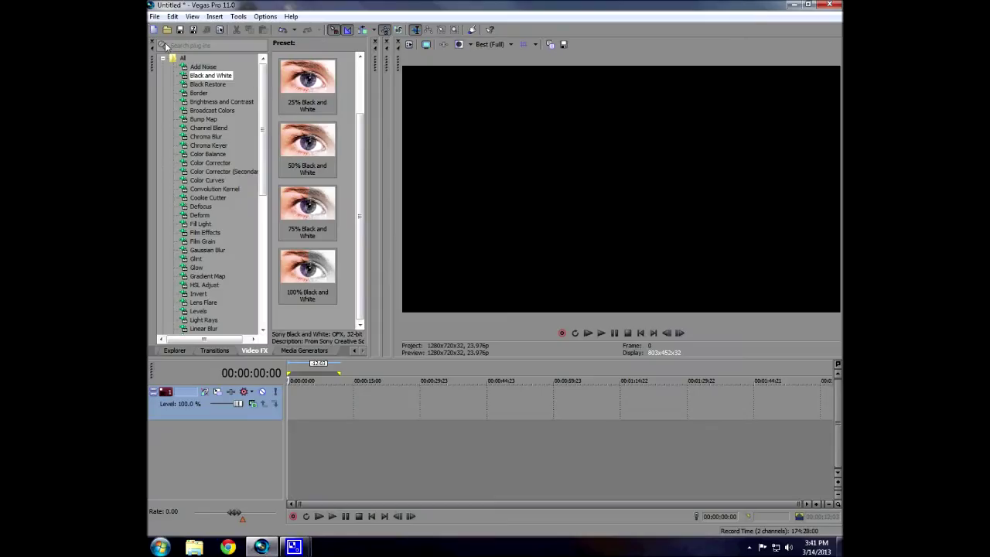
Open the lamp video clip on the timeline and delete its audio track.
{"action": "left_click", "coordinate": [154, 16]}
{"action": "left_click", "coordinate": [169, 45]}
{"action": "left_click", "coordinate": [499, 158]}
{"action": "left_click", "coordinate": [618, 276]}
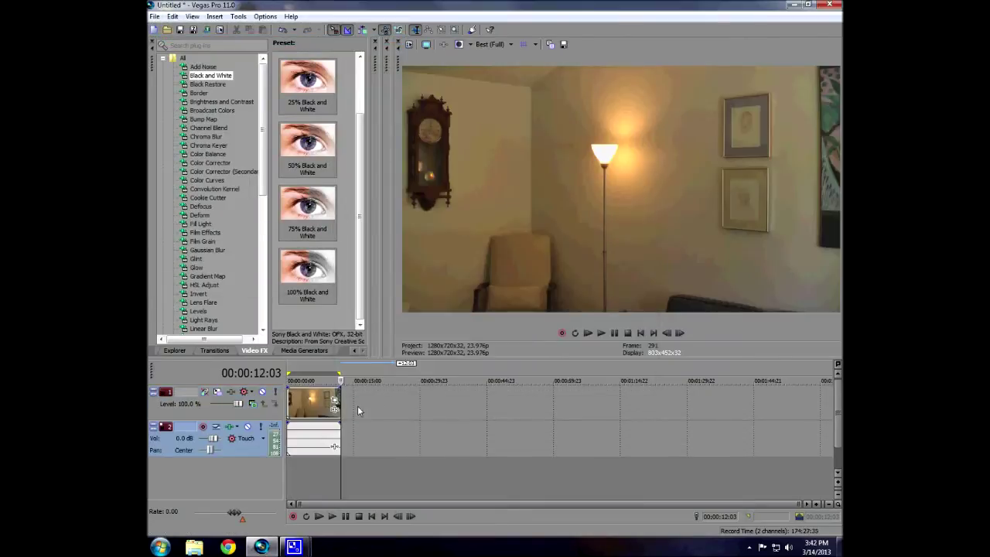
{"action": "right_click", "coordinate": [356, 437]}
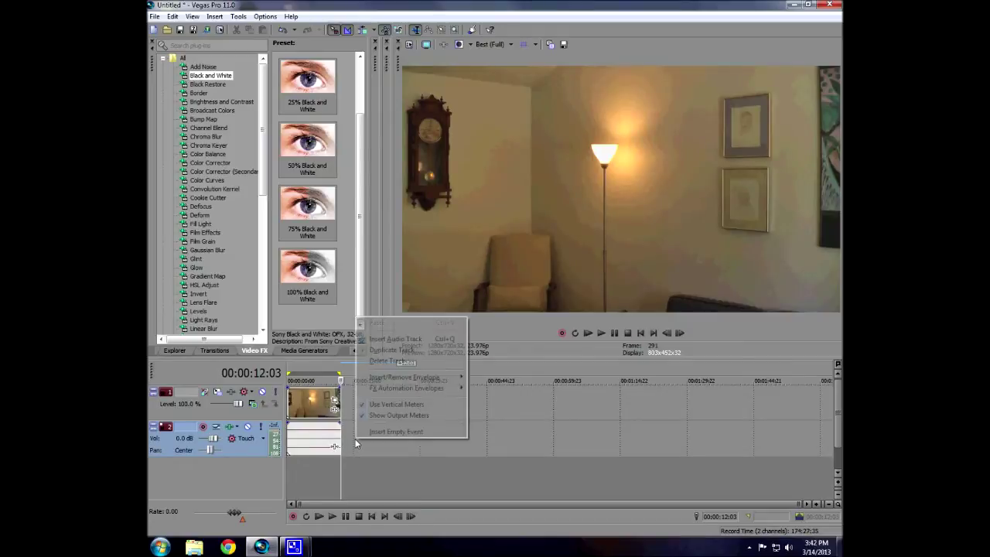
{"action": "left_click", "coordinate": [400, 361]}
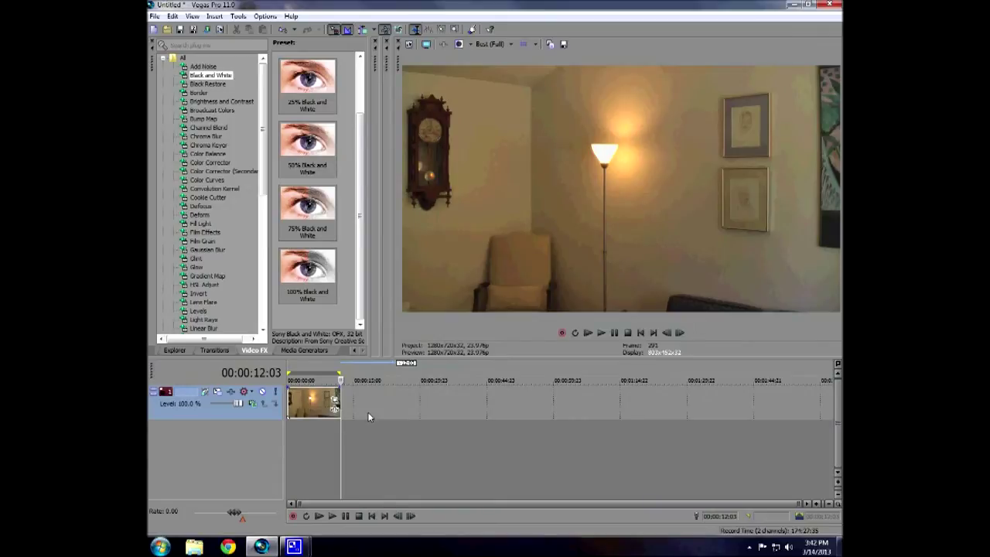
Insert a video track above the lamp clip and place a copy of the clip on it.
{"action": "right_click", "coordinate": [364, 399]}
{"action": "left_click", "coordinate": [397, 419]}
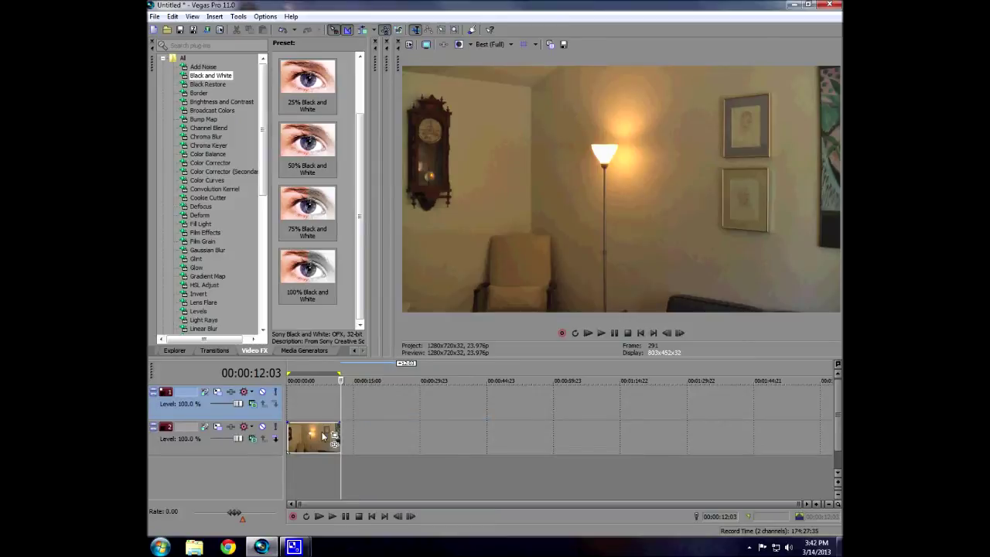
{"action": "left_click", "coordinate": [323, 437]}
{"action": "key", "text": "ctrl+v"}
{"action": "left_click", "coordinate": [307, 400]}
Apply the 100% Black and White preset to the upper copy of the clip.
{"action": "left_click_drag", "start_coordinate": [308, 292], "coordinate": [321, 400]}
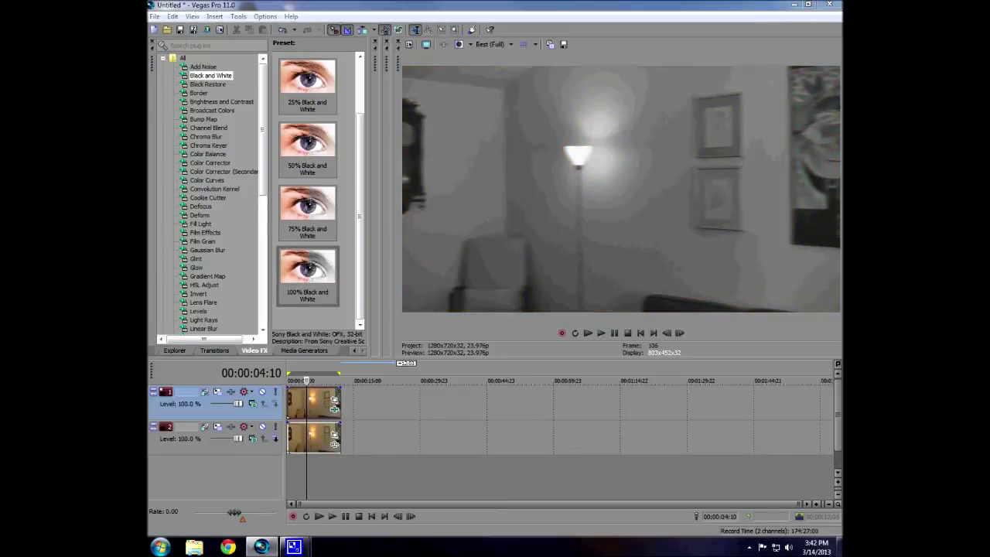
{"action": "left_click_drag", "start_coordinate": [525, 326], "coordinate": [410, 287]}
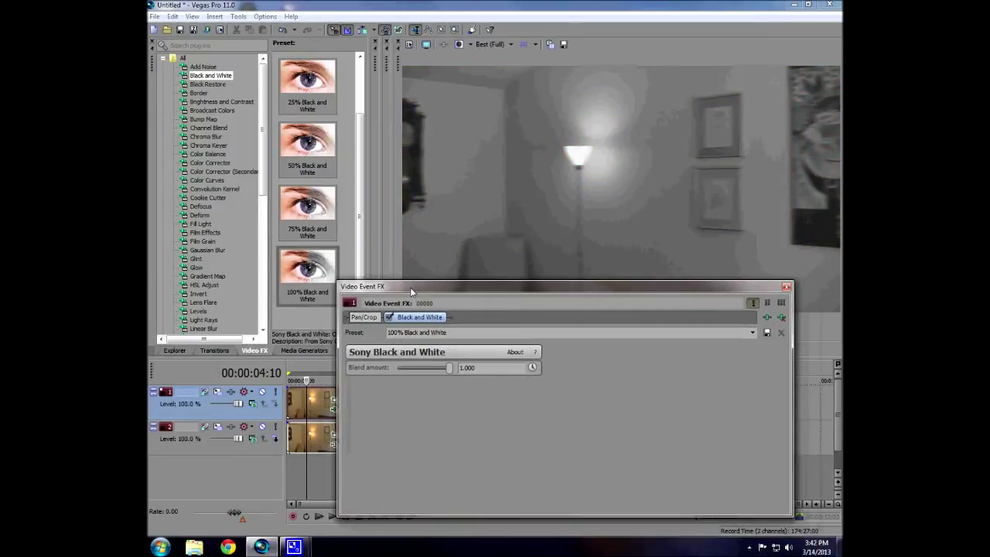
{"action": "left_click", "coordinate": [786, 289]}
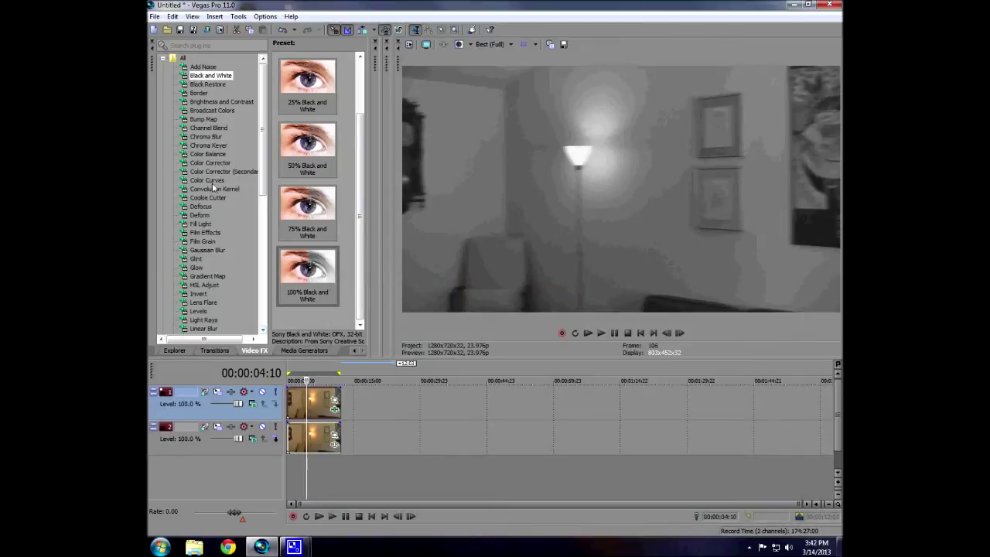
Add the default Brightness and Contrast effect to the upper clip, with brightness -0.347 and contrast at maximum.
{"action": "left_click", "coordinate": [213, 103]}
{"action": "left_click", "coordinate": [309, 81]}
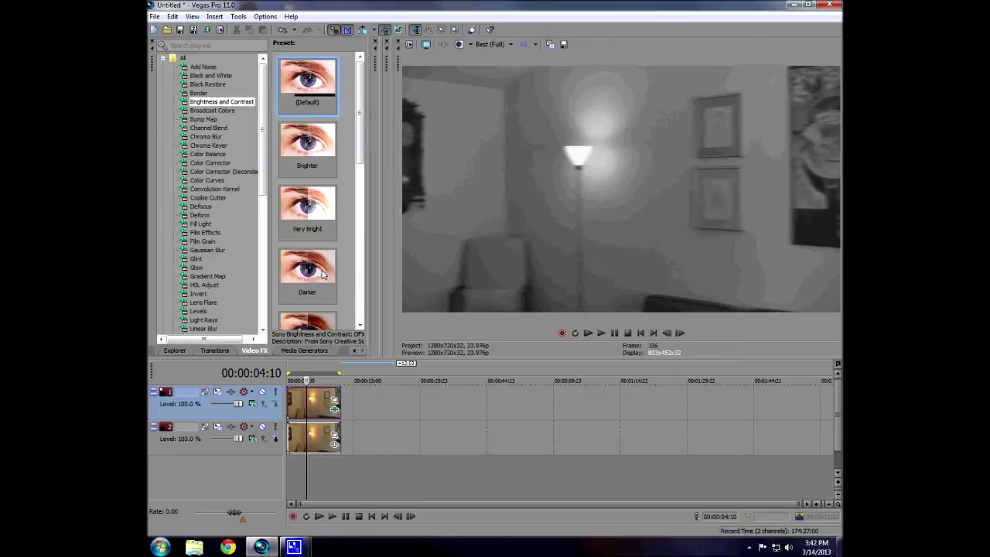
{"action": "left_click_drag", "start_coordinate": [334, 401], "coordinate": [312, 404]}
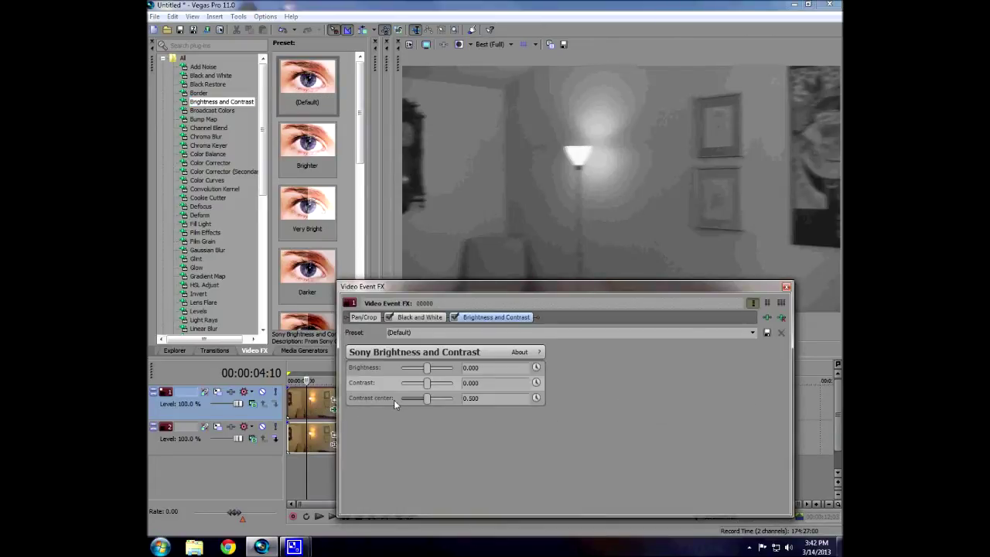
{"action": "left_click_drag", "start_coordinate": [426, 366], "coordinate": [473, 382]}
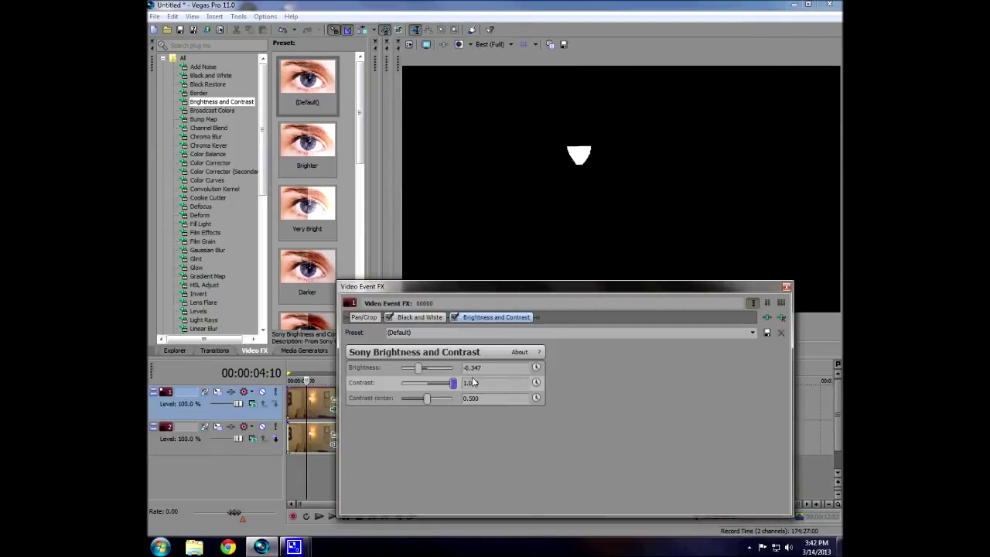
{"action": "left_click", "coordinate": [786, 287]}
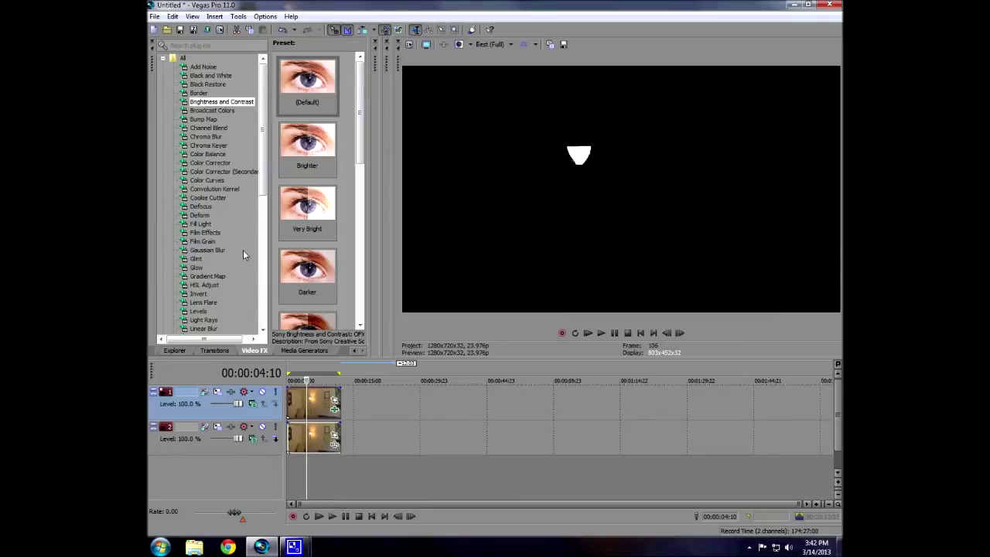
Add the Median effect's Light Noise Reduction preset to the upper clip and raise its horizontal range to the maximum.
{"action": "scroll", "coordinate": [265, 180], "scroll_direction": "down", "scroll_amount": 3}
{"action": "left_click", "coordinate": [199, 268]}
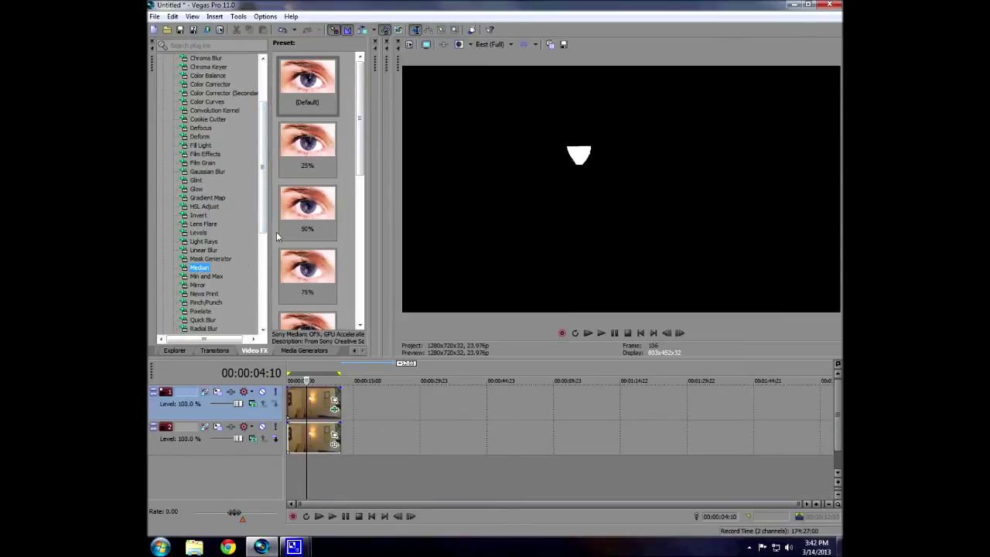
{"action": "left_click_drag", "start_coordinate": [360, 124], "coordinate": [363, 218]}
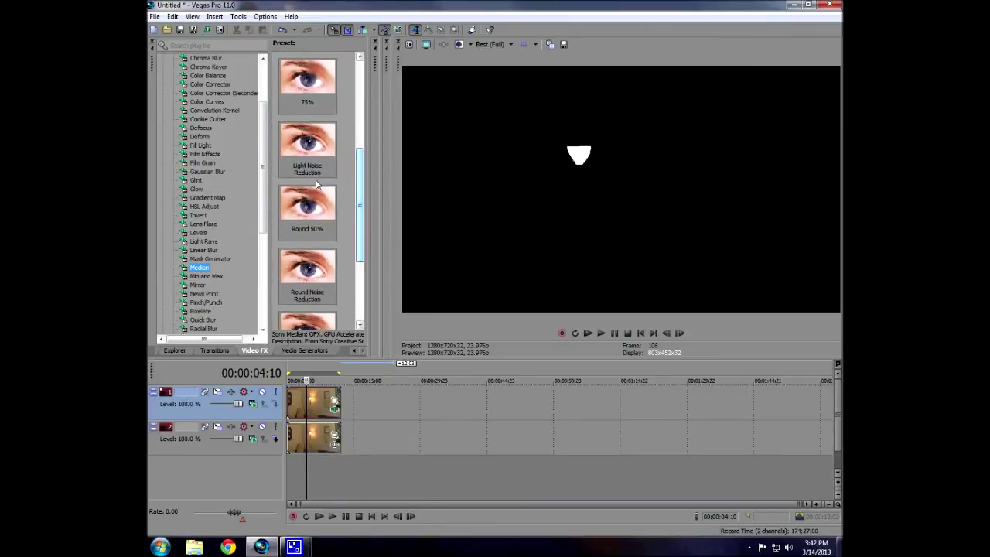
{"action": "left_click_drag", "start_coordinate": [310, 142], "coordinate": [318, 401]}
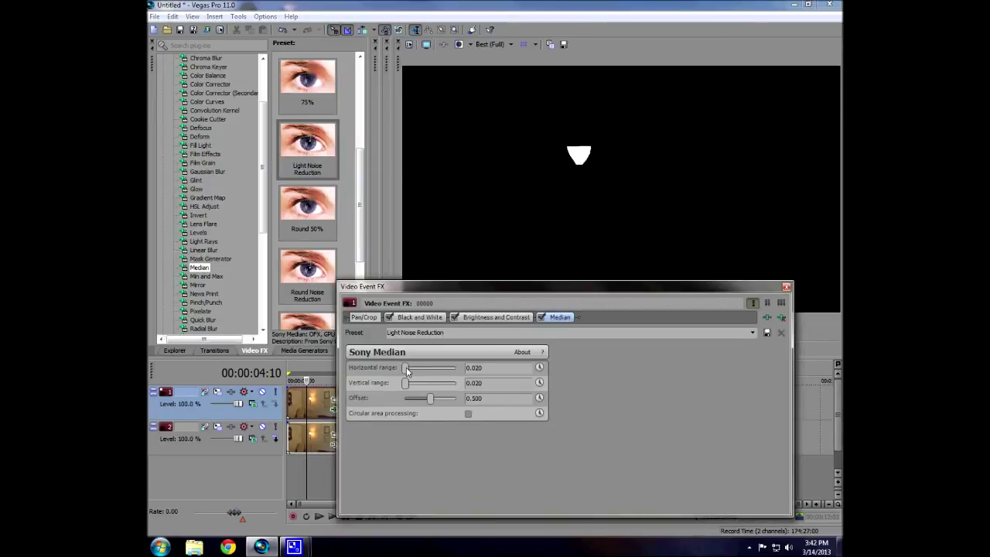
{"action": "left_click_drag", "start_coordinate": [405, 368], "coordinate": [449, 371]}
{"action": "left_click_drag", "start_coordinate": [449, 370], "coordinate": [454, 371]}
{"action": "left_click", "coordinate": [785, 288]}
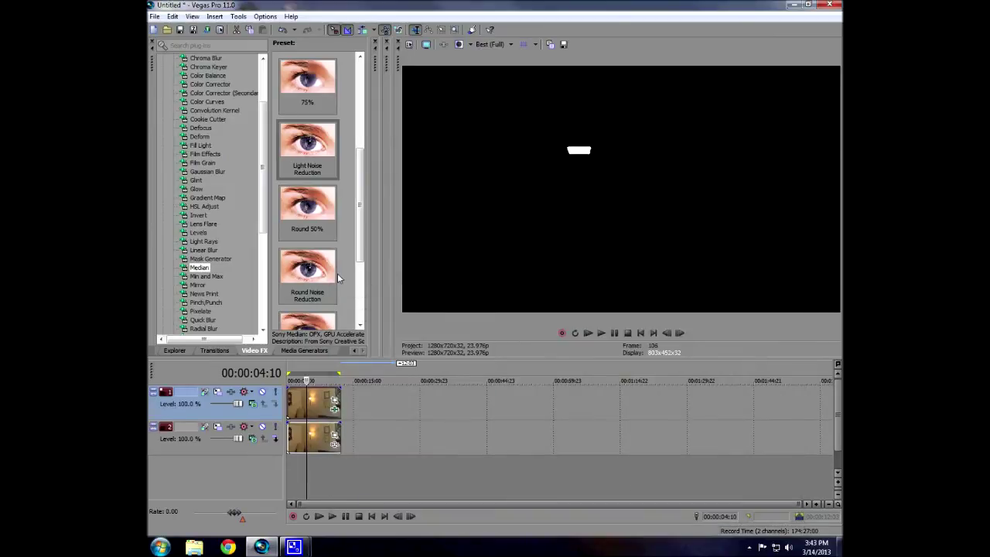
Add the default Gaussian Blur to the upper clip, with horizontal range 0.2316 and vertical range 0.0105.
{"action": "scroll", "coordinate": [236, 112], "scroll_direction": "up", "scroll_amount": 3}
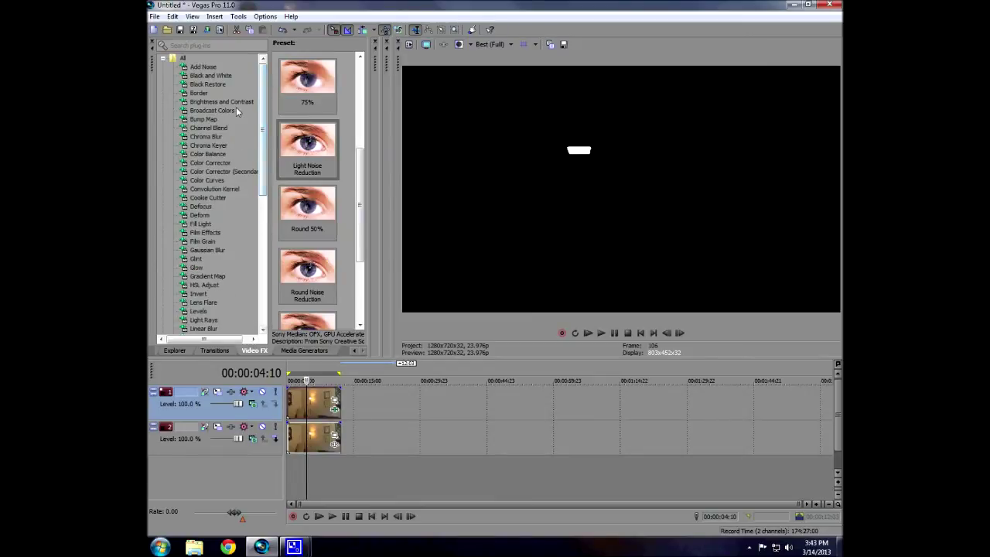
{"action": "left_click", "coordinate": [213, 252]}
{"action": "left_click", "coordinate": [307, 84]}
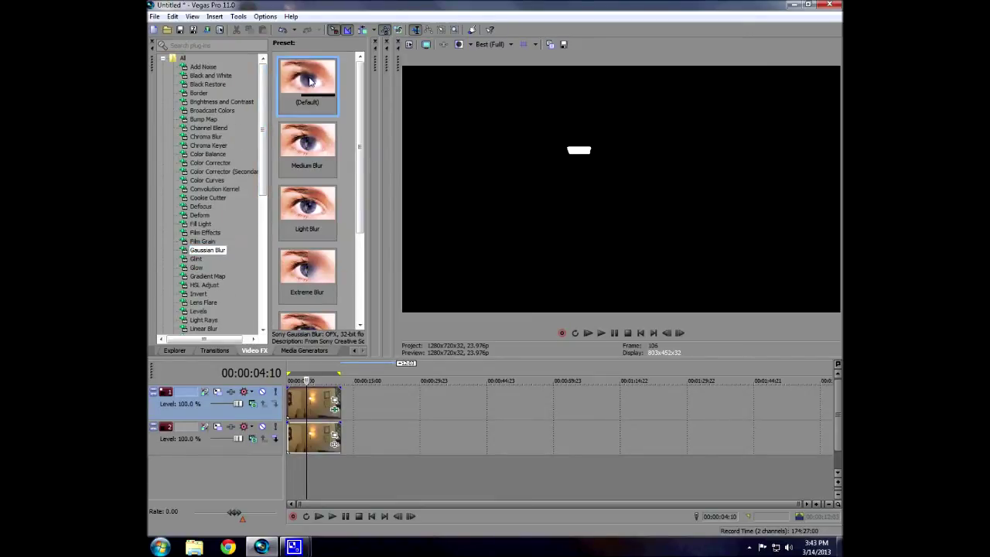
{"action": "left_click_drag", "start_coordinate": [323, 351], "coordinate": [313, 388]}
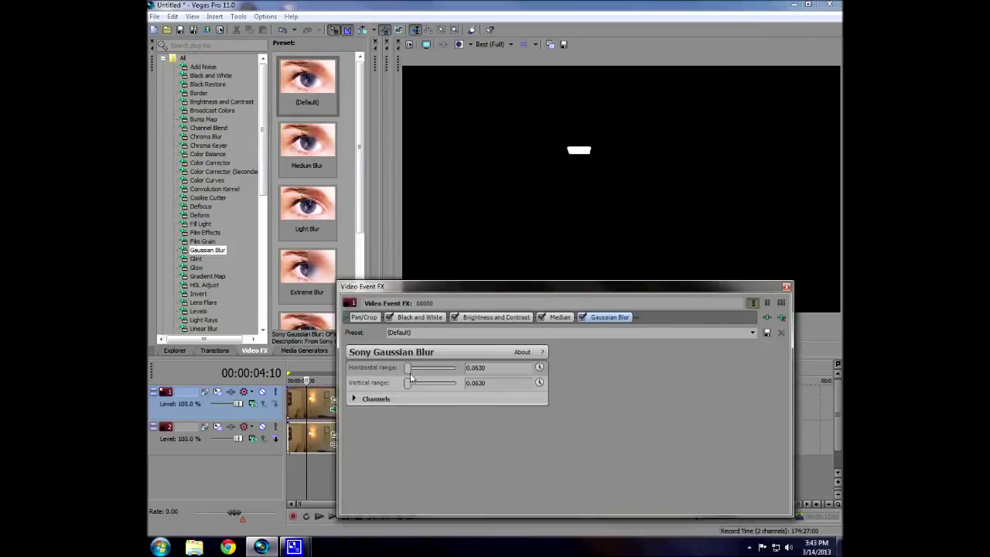
{"action": "left_click_drag", "start_coordinate": [408, 383], "coordinate": [405, 386]}
{"action": "left_click_drag", "start_coordinate": [408, 368], "coordinate": [419, 372]}
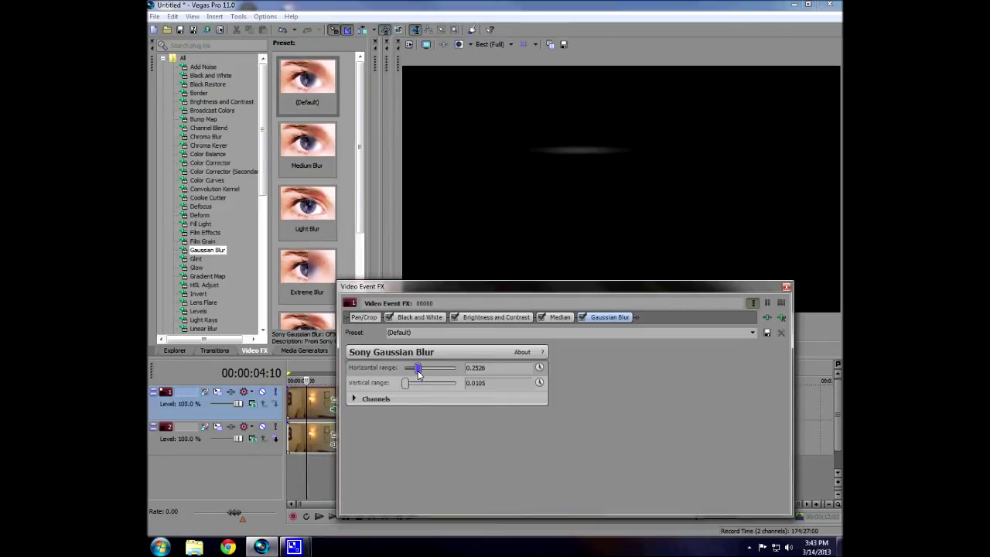
{"action": "left_click_drag", "start_coordinate": [417, 371], "coordinate": [416, 373]}
{"action": "left_click", "coordinate": [786, 287]}
Copy the effected clip onto a new top video track and set that track's compositing mode to Add.
{"action": "right_click", "coordinate": [375, 408]}
{"action": "left_click", "coordinate": [390, 426]}
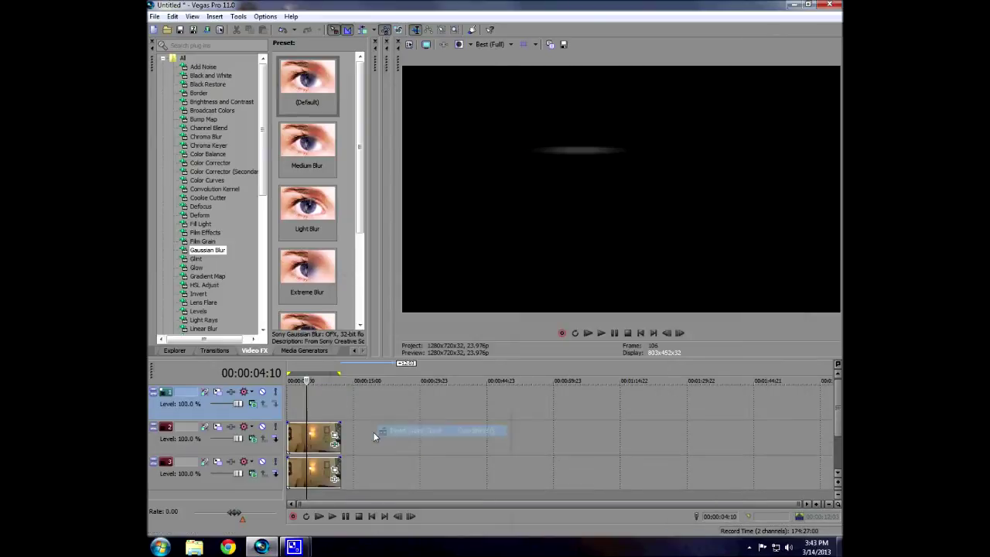
{"action": "left_click_drag", "start_coordinate": [311, 440], "coordinate": [312, 410]}
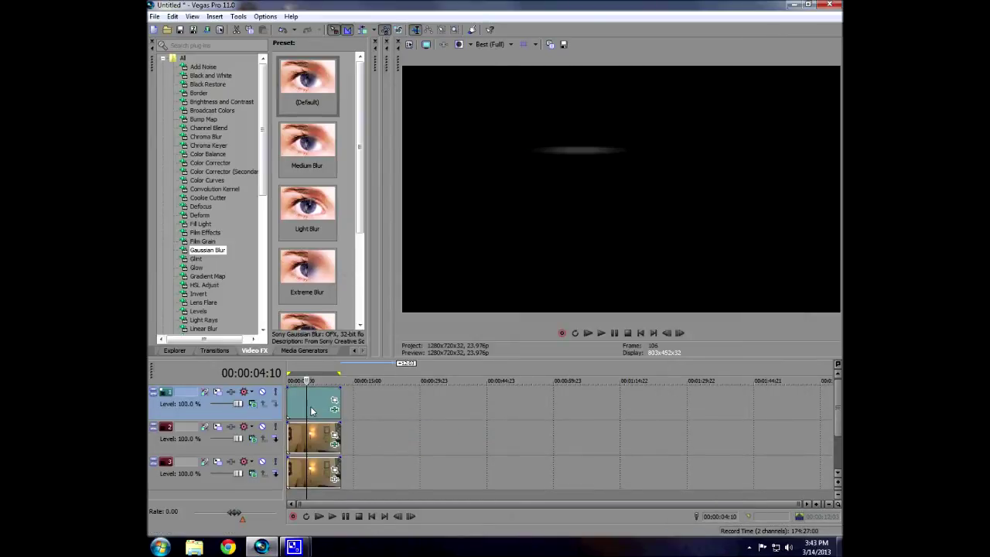
{"action": "left_click", "coordinate": [252, 404]}
{"action": "left_click", "coordinate": [288, 283]}
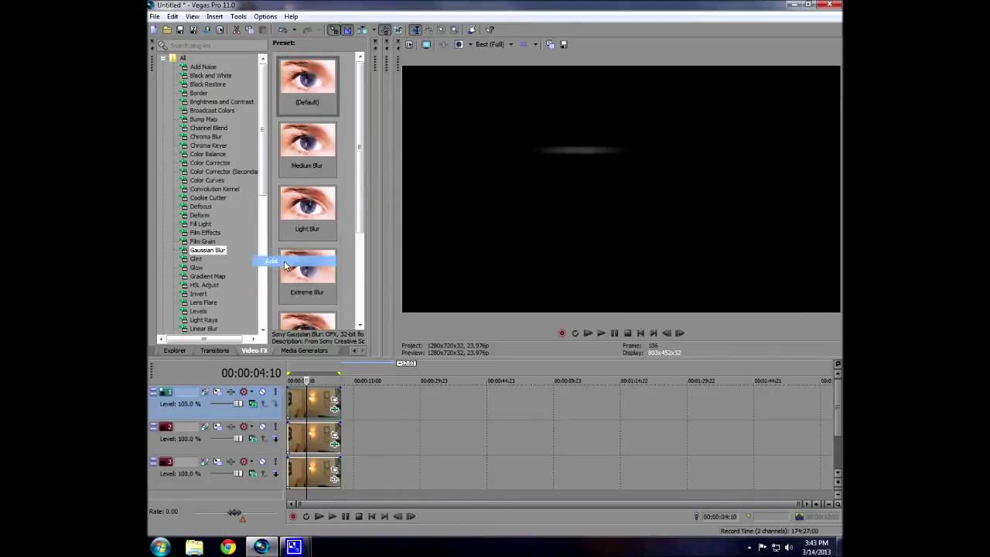
Set the top clip's Gaussian Blur horizontal range to 0.5263.
{"action": "left_click", "coordinate": [334, 411]}
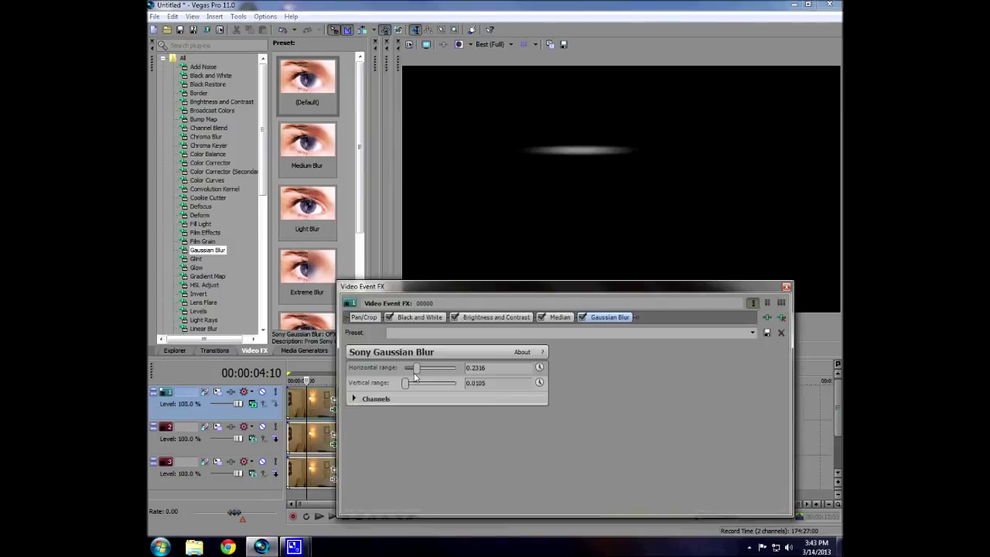
{"action": "left_click_drag", "start_coordinate": [419, 367], "coordinate": [426, 368]}
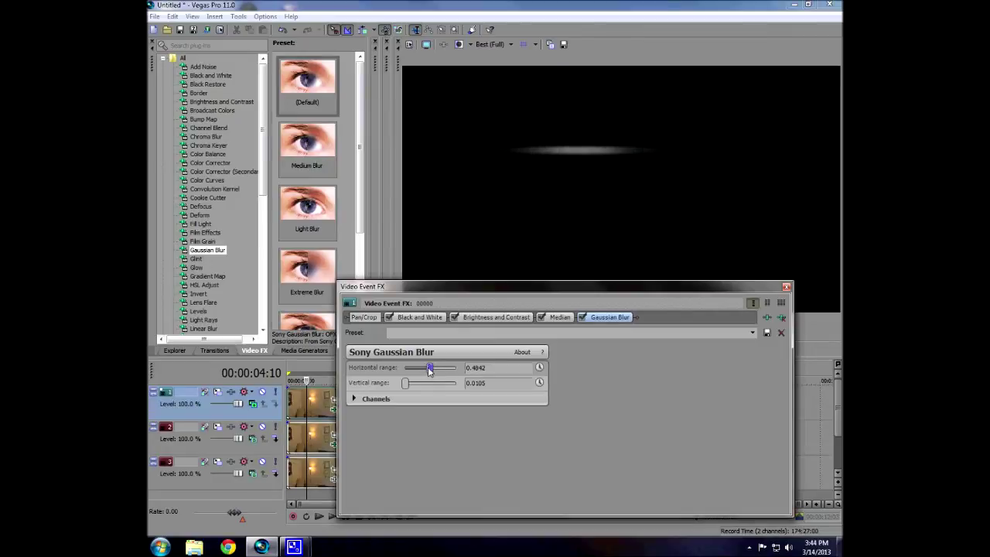
{"action": "left_click_drag", "start_coordinate": [427, 367], "coordinate": [430, 367]}
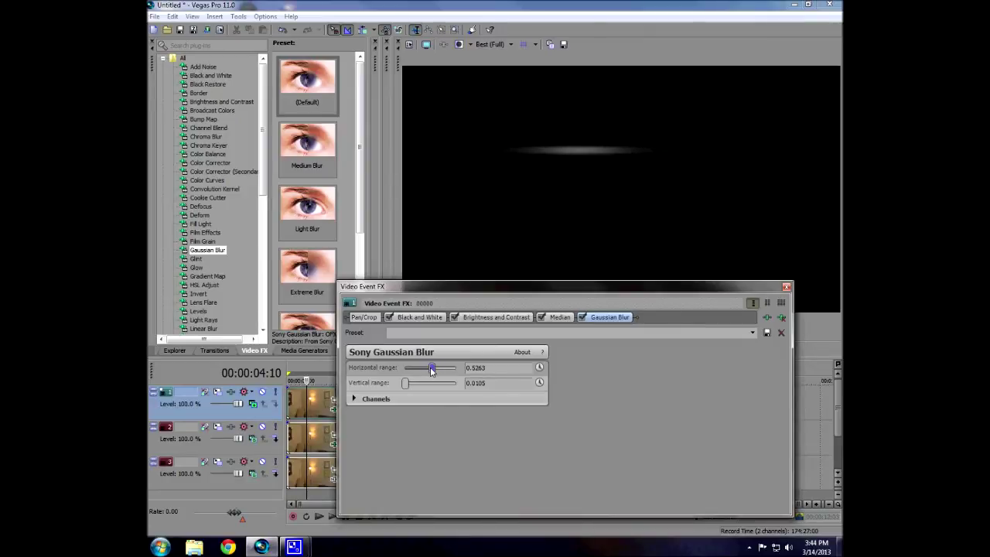
{"action": "left_click", "coordinate": [785, 286]}
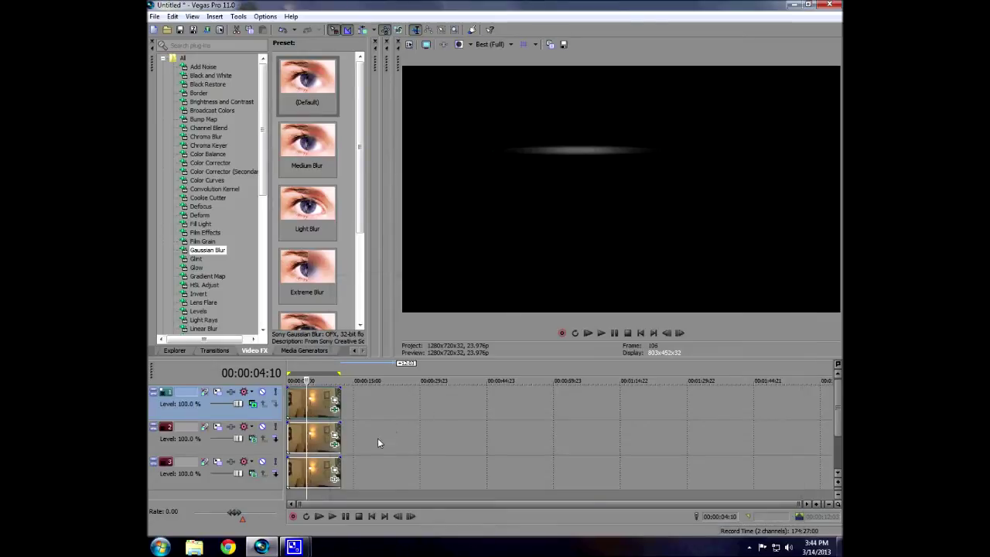
Render the clips' full time range to a new track as HD EX 1280x720-24p, with video rendering quality set to Preview.
{"action": "left_click_drag", "start_coordinate": [344, 403], "coordinate": [288, 409]}
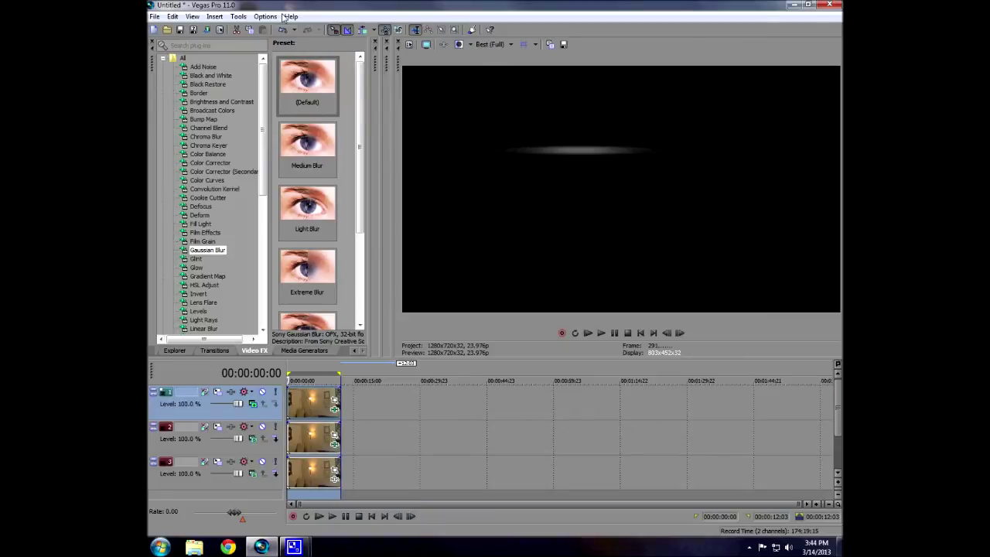
{"action": "left_click", "coordinate": [238, 16]}
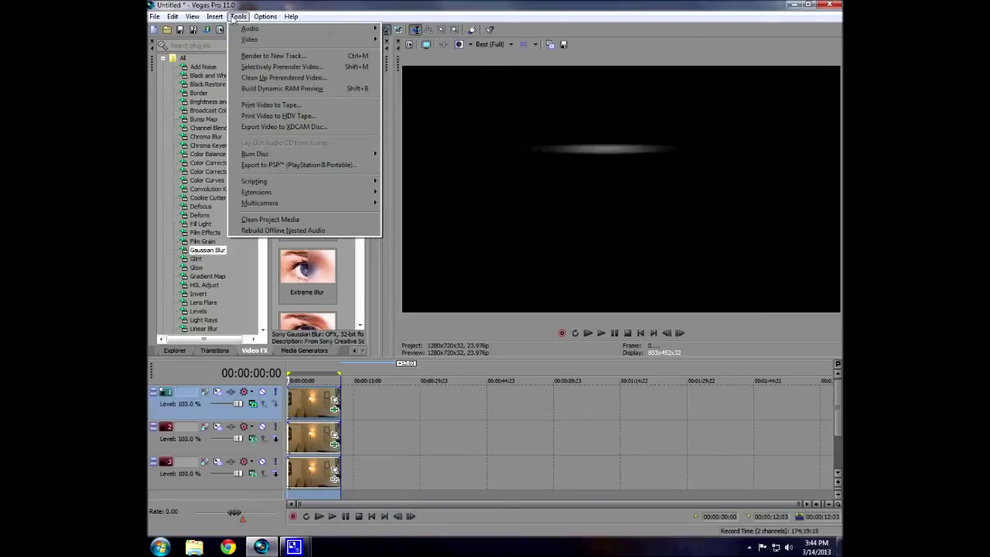
{"action": "left_click", "coordinate": [253, 57]}
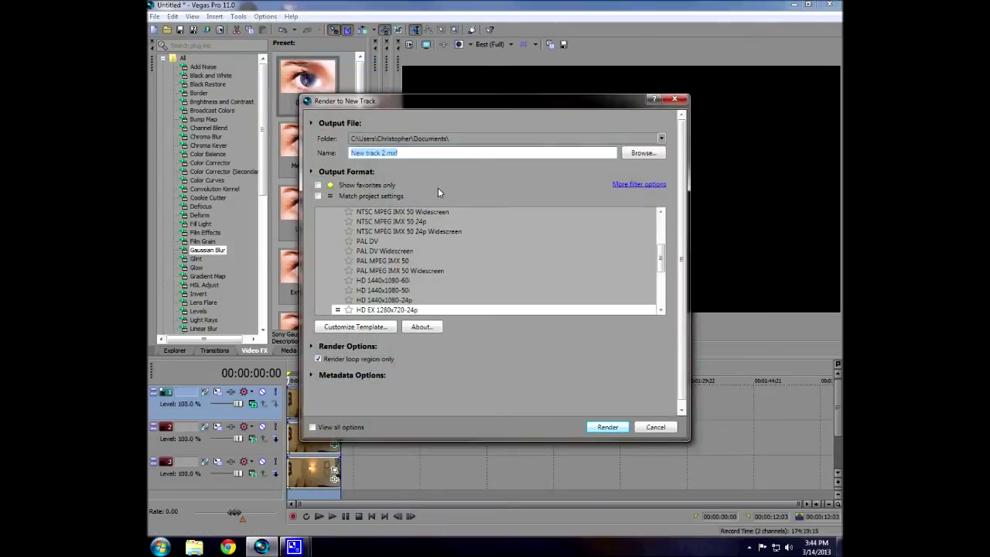
{"action": "left_click", "coordinate": [340, 327]}
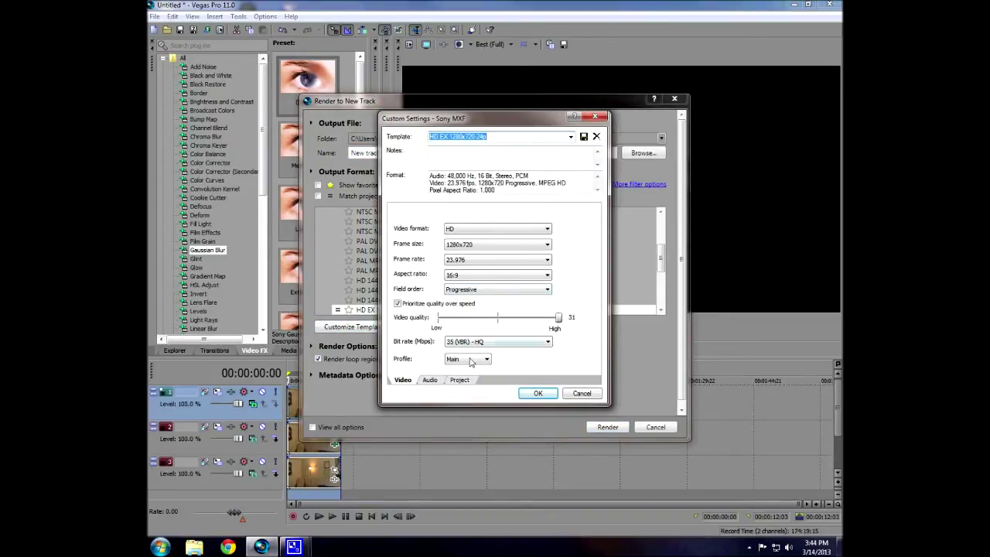
{"action": "left_click", "coordinate": [459, 381]}
{"action": "left_click", "coordinate": [517, 215]}
{"action": "left_click", "coordinate": [514, 240]}
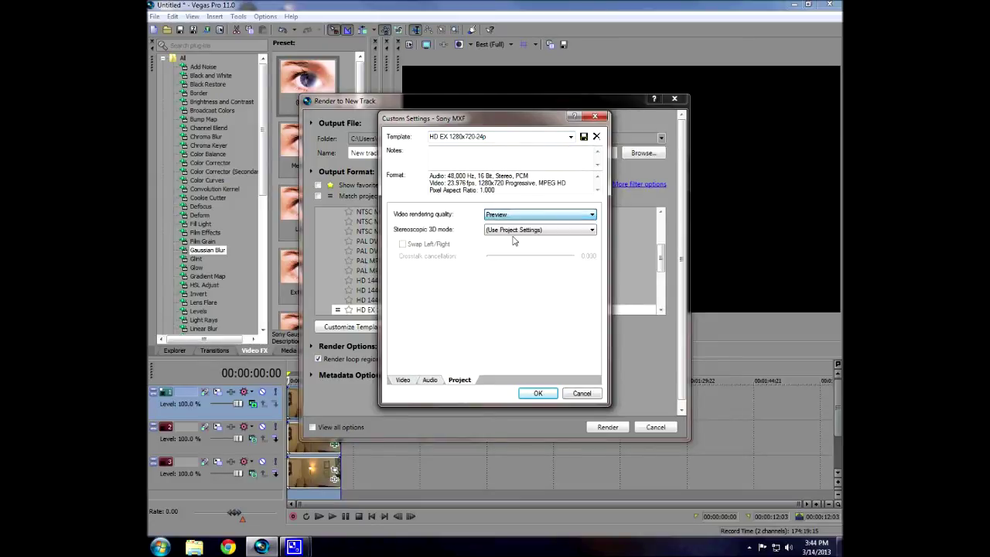
{"action": "left_click", "coordinate": [533, 393]}
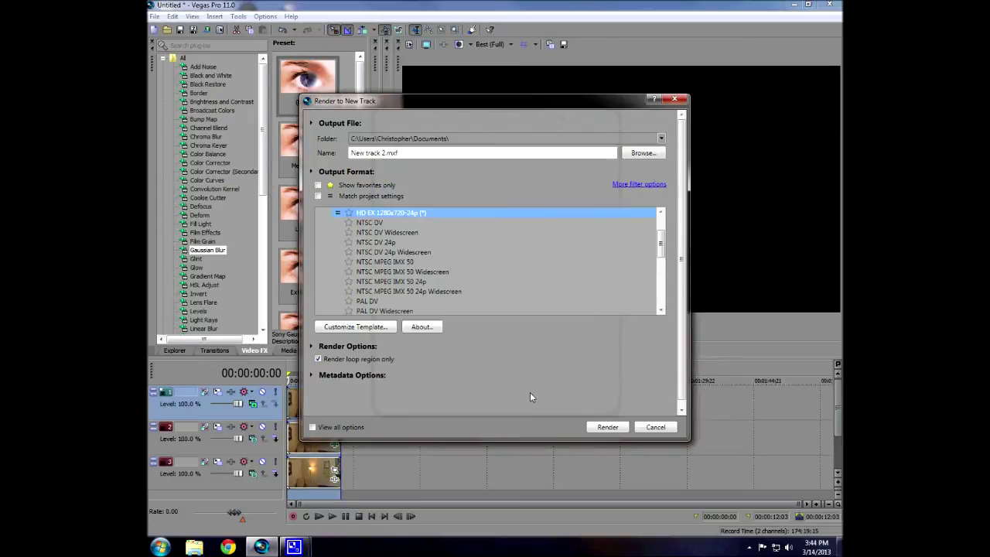
{"action": "left_click", "coordinate": [603, 427]}
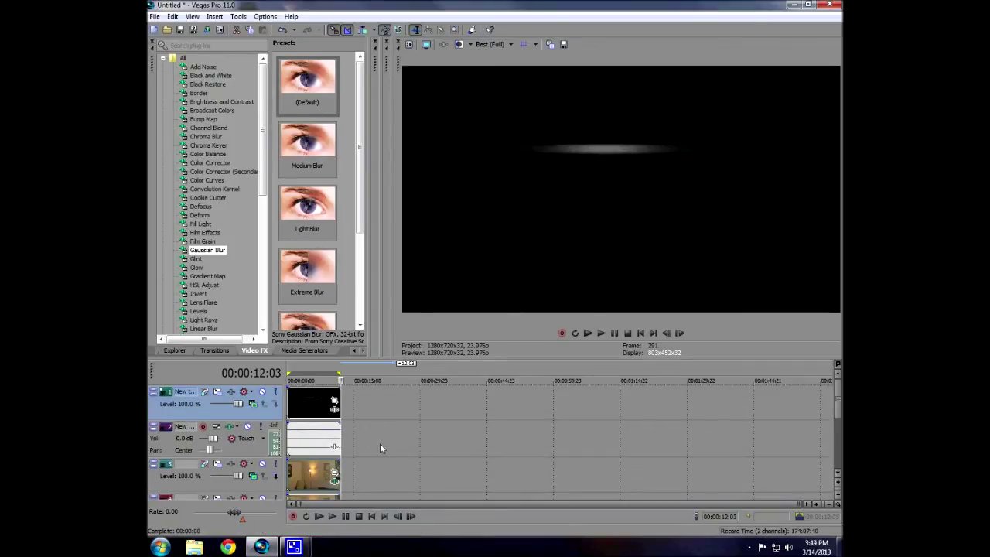
Delete the rendered audio track and select the rendered flare clip on the top track.
{"action": "right_click", "coordinate": [358, 442]}
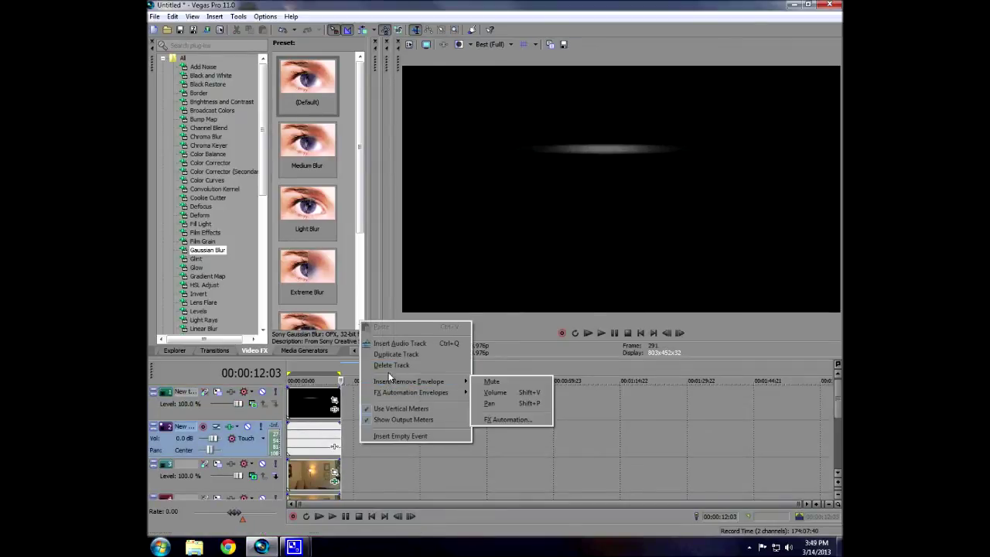
{"action": "left_click", "coordinate": [387, 366]}
{"action": "left_click", "coordinate": [312, 406]}
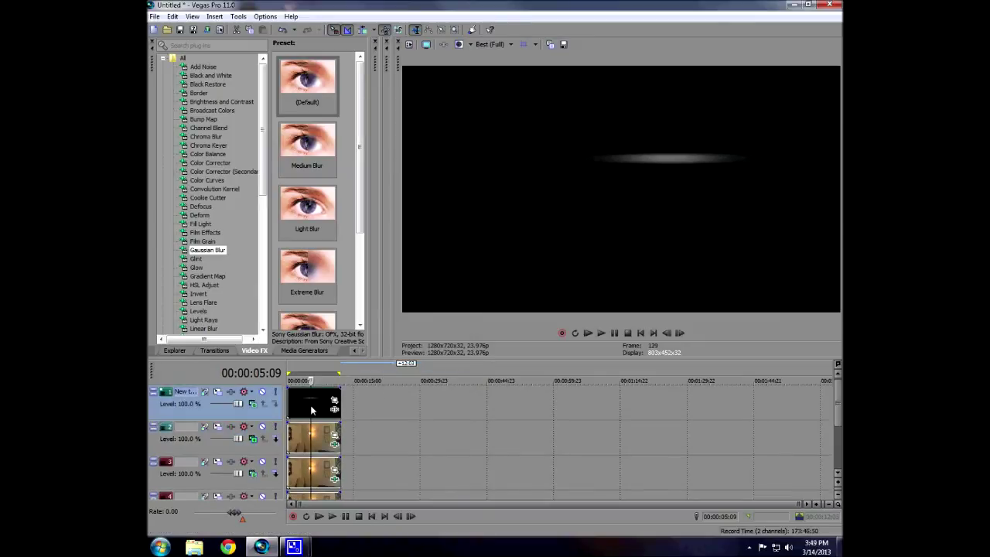
Set the top track's compositing mode to Add and apply default Gaussian Blur to its clip, with horizontal range 0.7474 and vertical range 0.0211.
{"action": "left_click", "coordinate": [253, 402]}
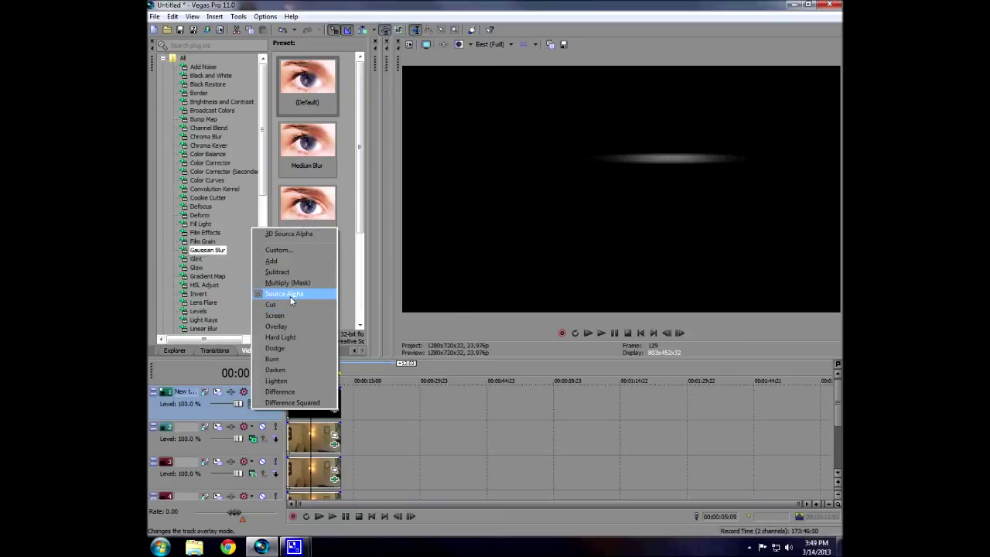
{"action": "left_click", "coordinate": [283, 262]}
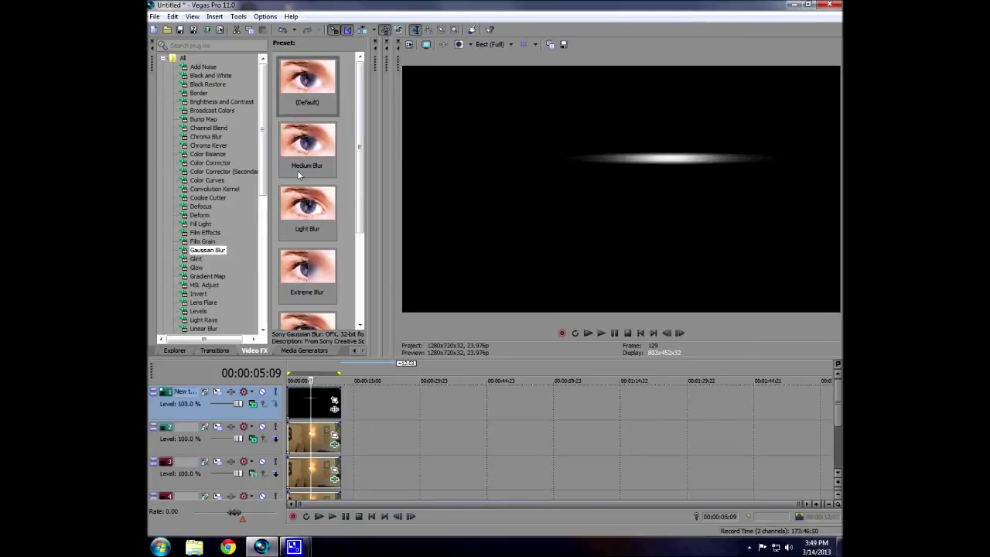
{"action": "left_click", "coordinate": [321, 85]}
{"action": "left_click_drag", "start_coordinate": [319, 396], "coordinate": [318, 396]}
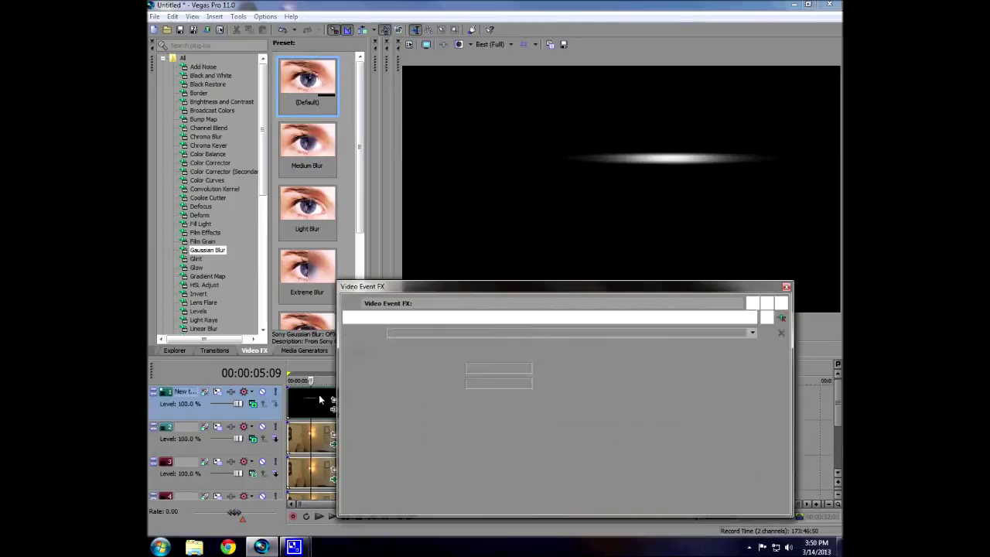
{"action": "left_click_drag", "start_coordinate": [408, 385], "coordinate": [443, 374]}
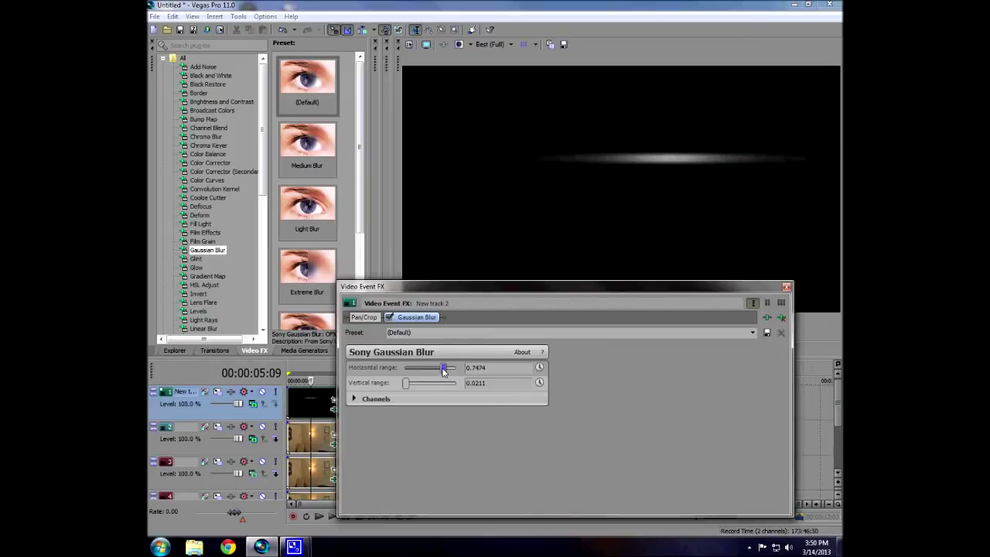
{"action": "left_click", "coordinate": [786, 288]}
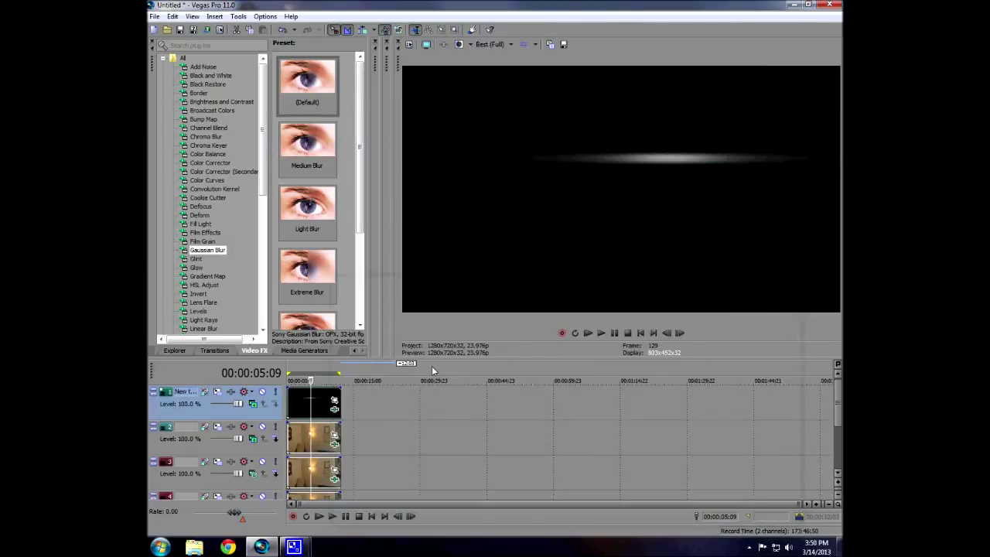
Copy the blurred flare clip onto a new top video track and set that track's compositing mode to Add.
{"action": "right_click", "coordinate": [351, 405]}
{"action": "left_click", "coordinate": [369, 430]}
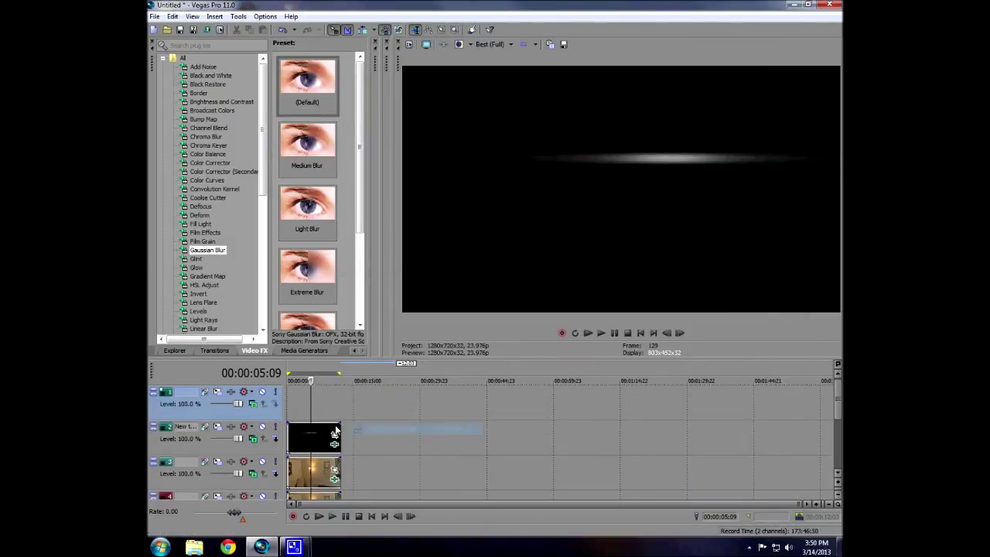
{"action": "key", "text": "ctrl+v"}
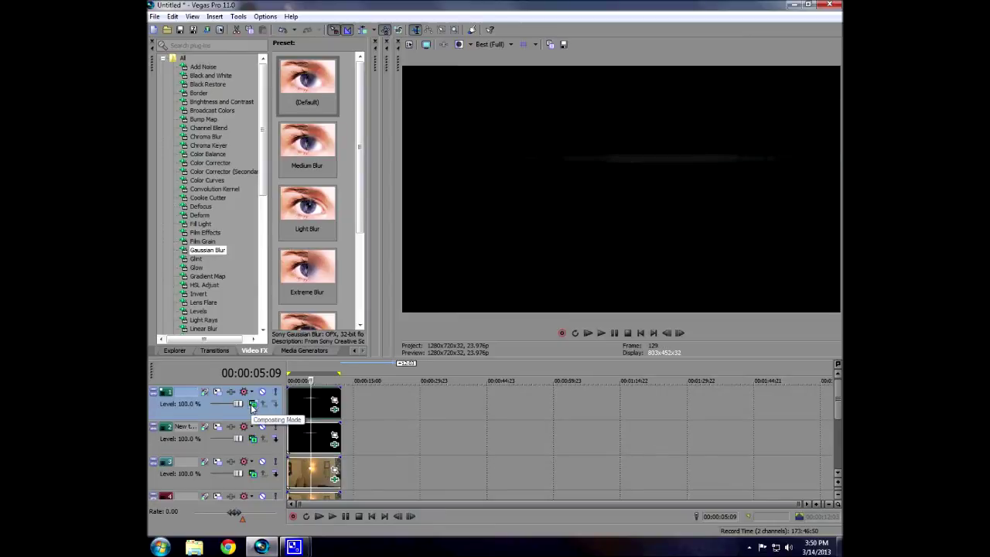
{"action": "left_click", "coordinate": [253, 405]}
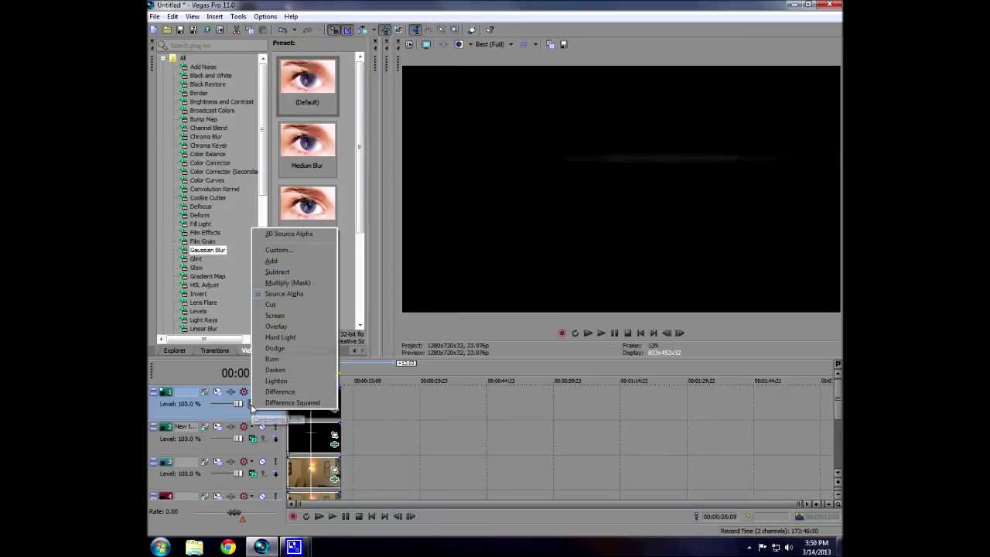
{"action": "left_click", "coordinate": [294, 263]}
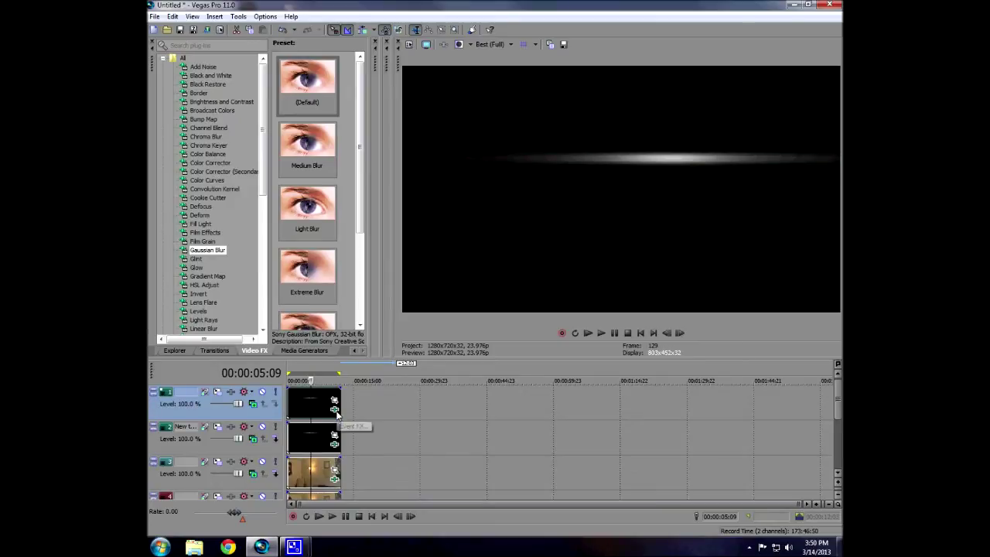
Set the Gaussian Blur horizontal range of the top flare clip to 0.8737.
{"action": "left_click", "coordinate": [334, 442]}
{"action": "left_click_drag", "start_coordinate": [443, 372], "coordinate": [449, 371]}
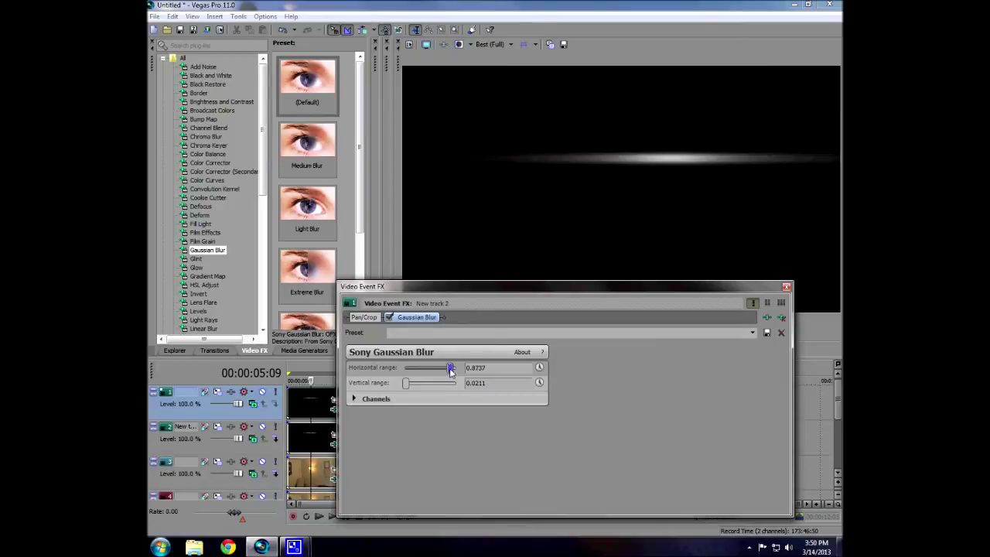
{"action": "left_click", "coordinate": [786, 288]}
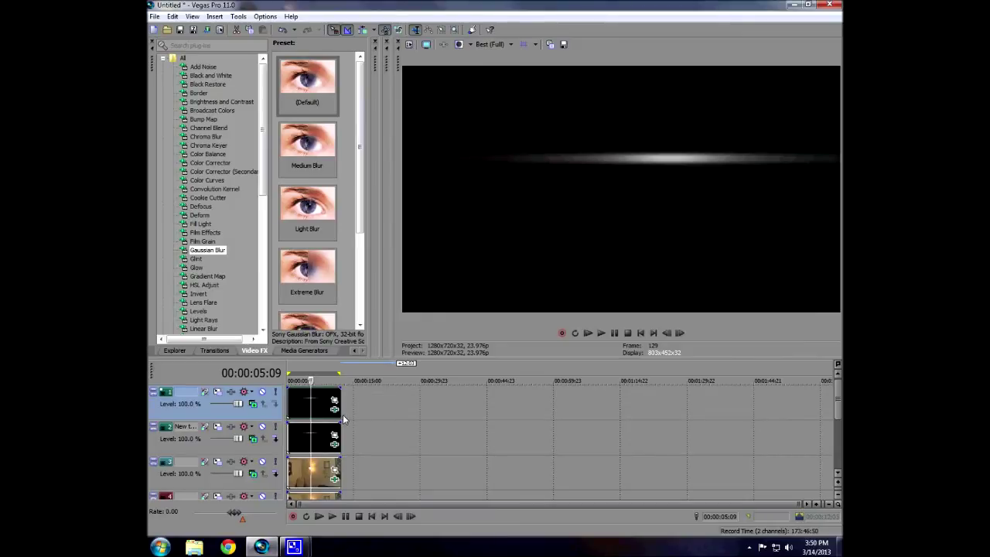
Render the clips' full time range to a new track as HD EX 1280x720-24p, keeping the file name New track 3.mxf.
{"action": "key", "text": "space"}
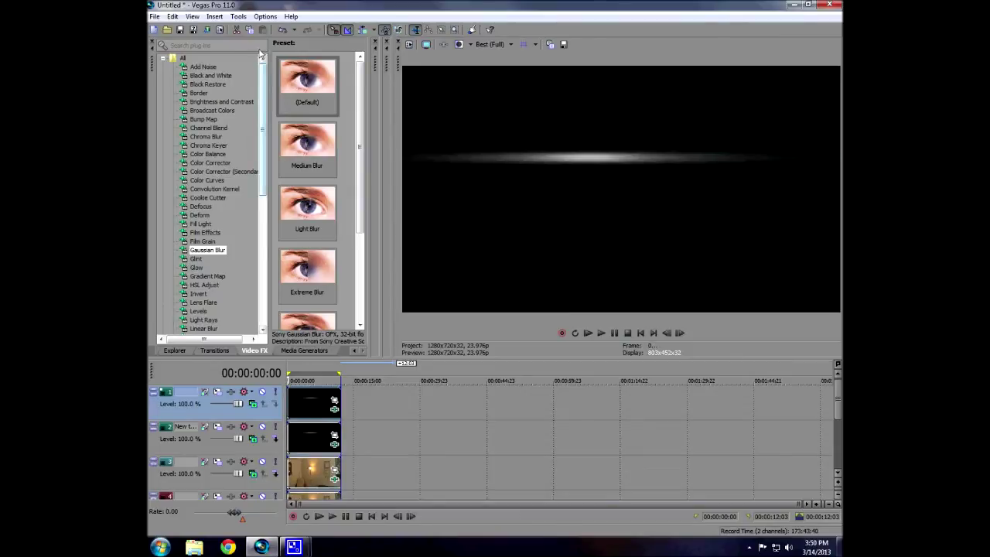
{"action": "left_click", "coordinate": [239, 17]}
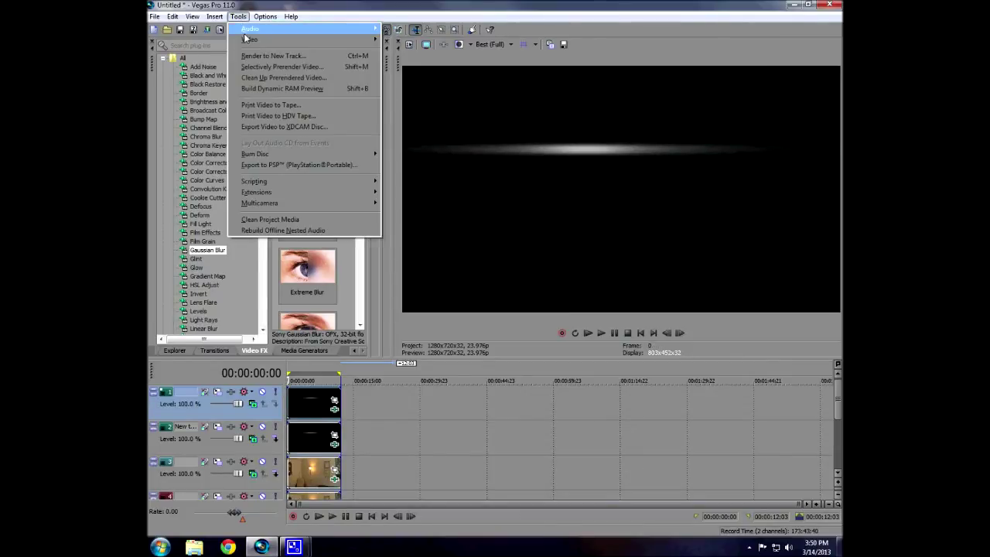
{"action": "left_click", "coordinate": [267, 57]}
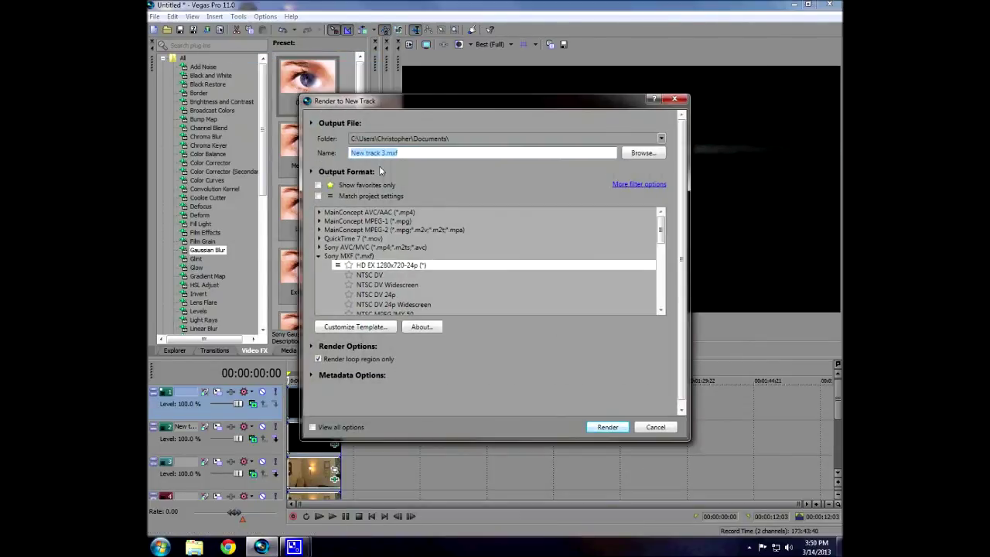
{"action": "left_click", "coordinate": [602, 428]}
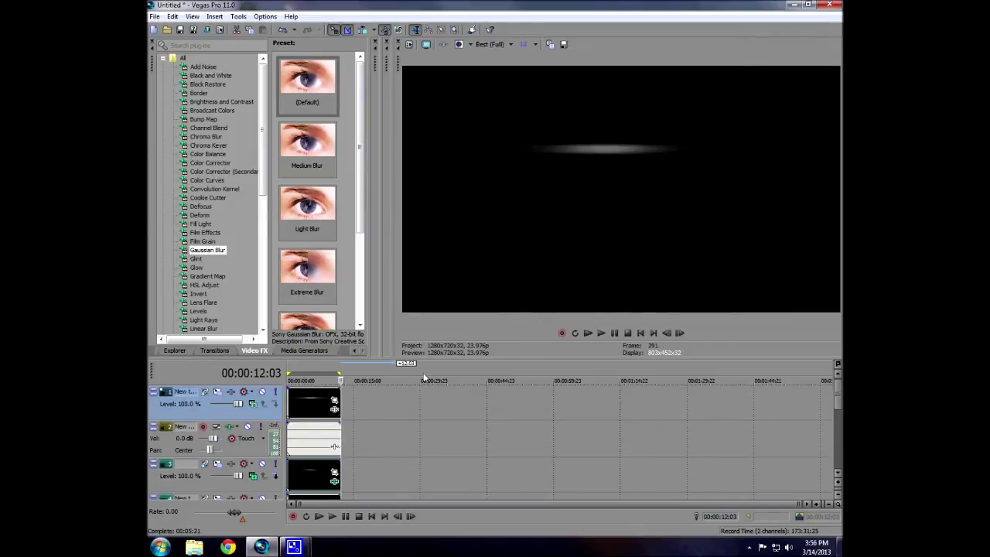
Delete the newly rendered audio track and select the rendered flare clip on the top track.
{"action": "right_click", "coordinate": [356, 435]}
{"action": "left_click", "coordinate": [394, 353]}
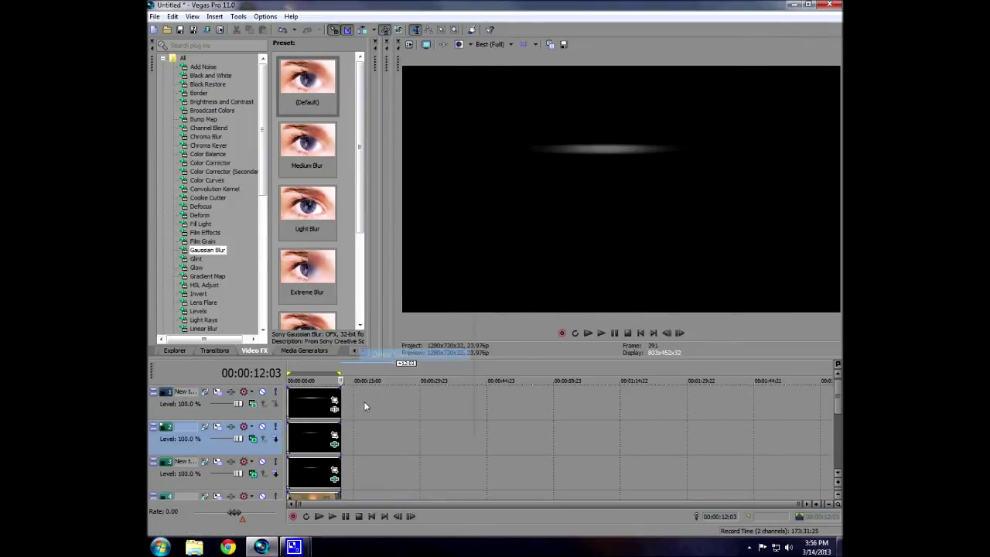
{"action": "left_click", "coordinate": [315, 407]}
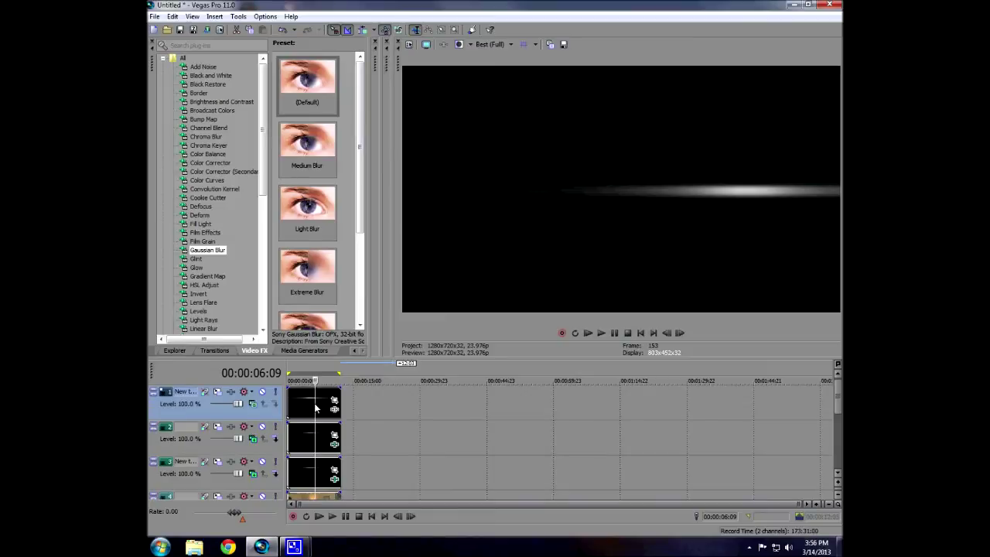
{"action": "left_click", "coordinate": [312, 407]}
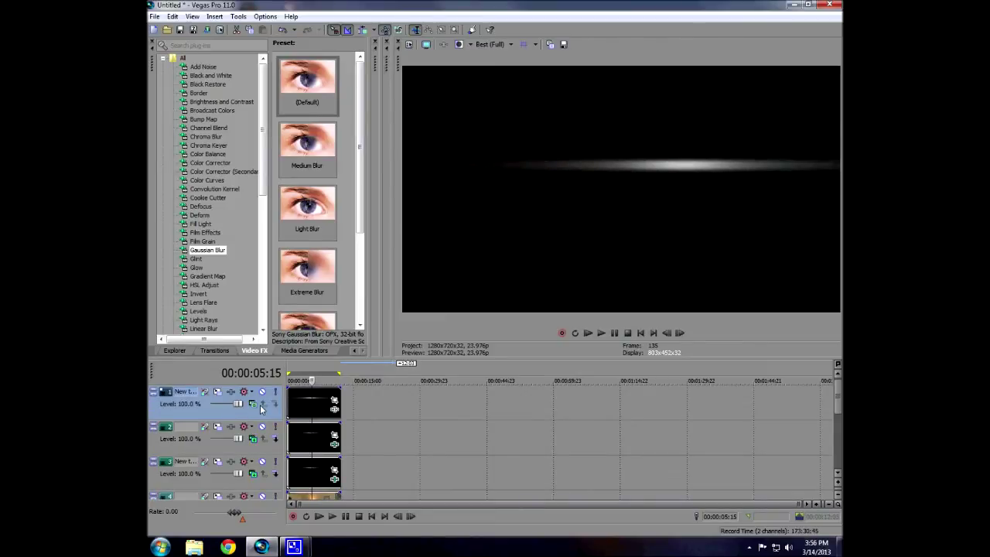
Delete the two old flare tracks and the first lamp track beneath the newly rendered flare track.
{"action": "right_click", "coordinate": [357, 434]}
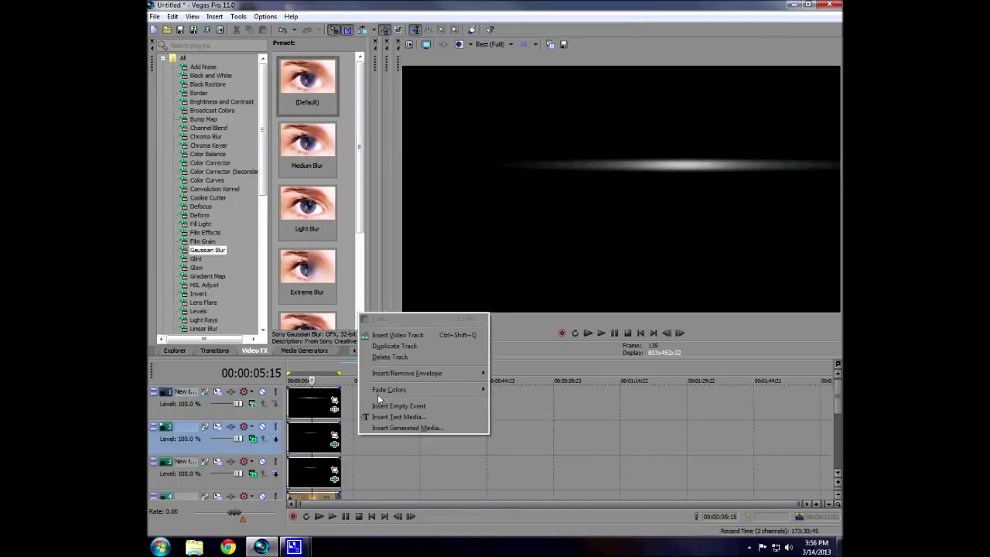
{"action": "key", "text": "Escape"}
{"action": "right_click", "coordinate": [358, 437]}
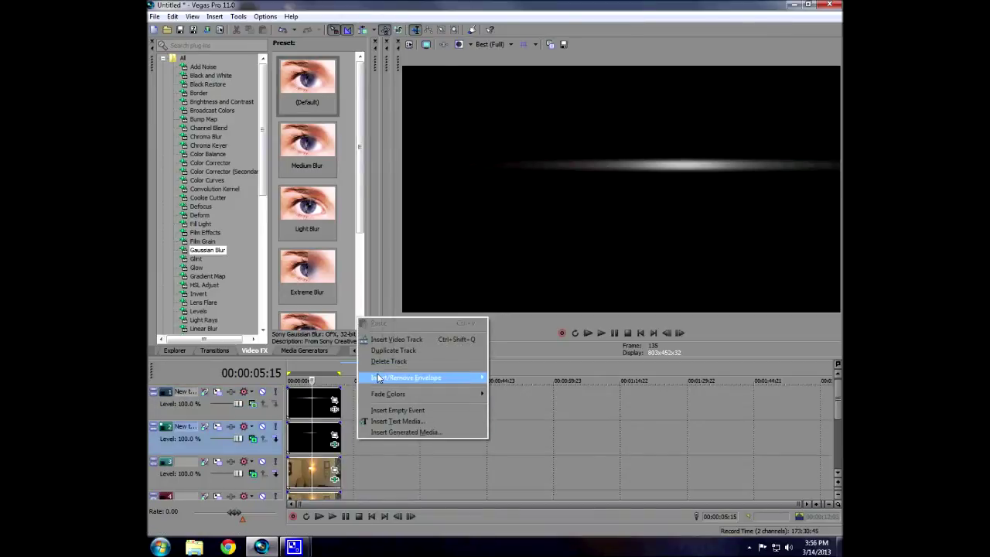
{"action": "left_click", "coordinate": [384, 361]}
{"action": "right_click", "coordinate": [351, 435]}
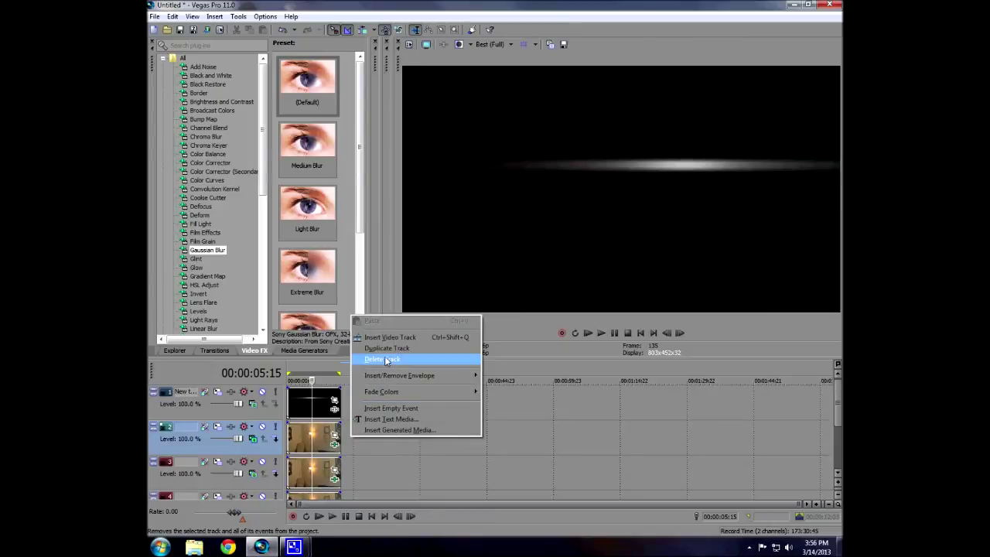
{"action": "left_click", "coordinate": [384, 359]}
{"action": "right_click", "coordinate": [371, 430]}
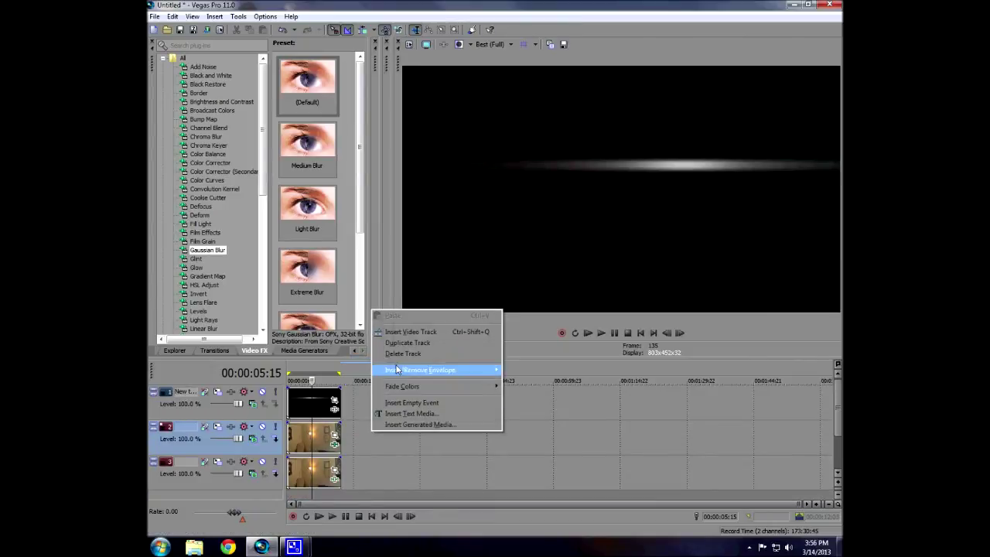
{"action": "left_click", "coordinate": [317, 411]}
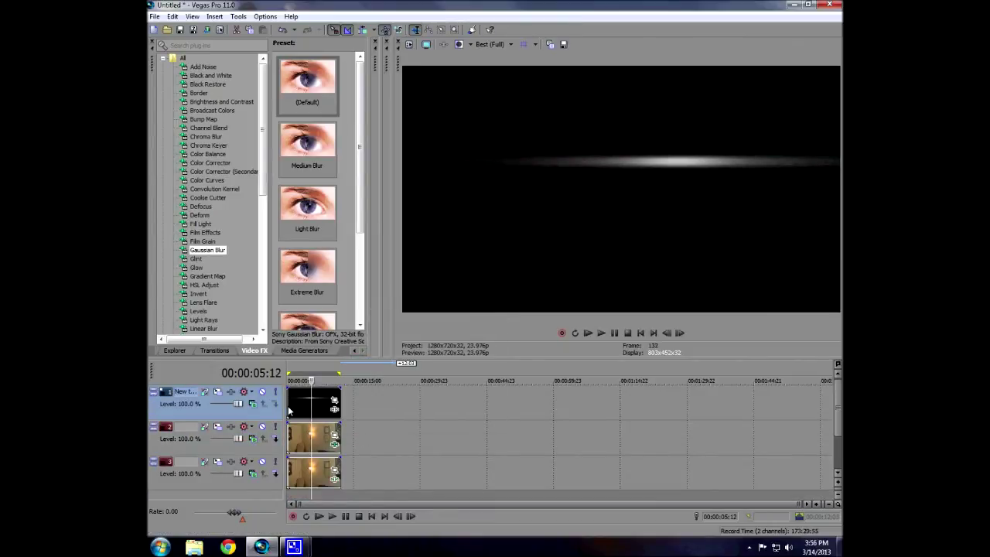
Set the compositing mode of the top two tracks to Add and delete the extra lamp track directly below the flare track.
{"action": "left_click", "coordinate": [252, 403]}
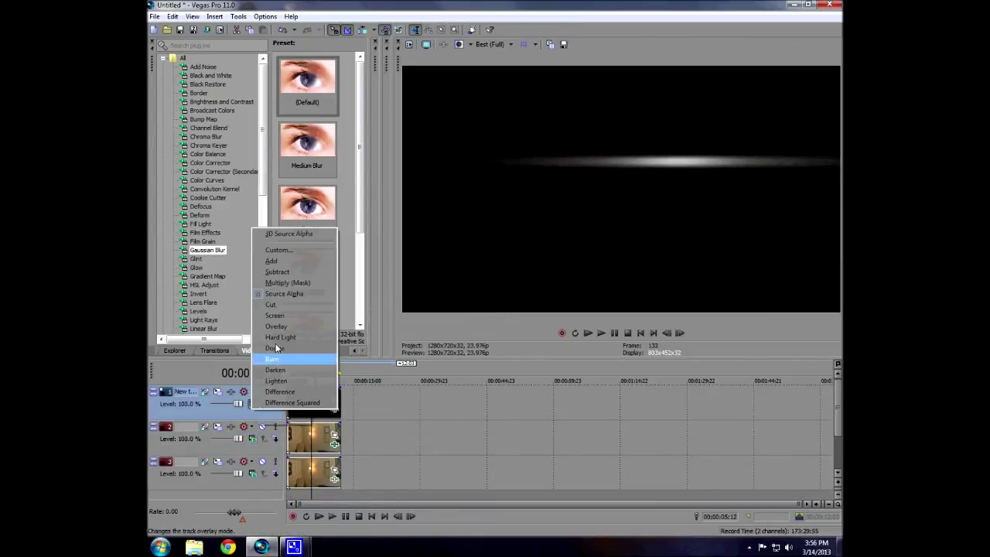
{"action": "left_click", "coordinate": [285, 262]}
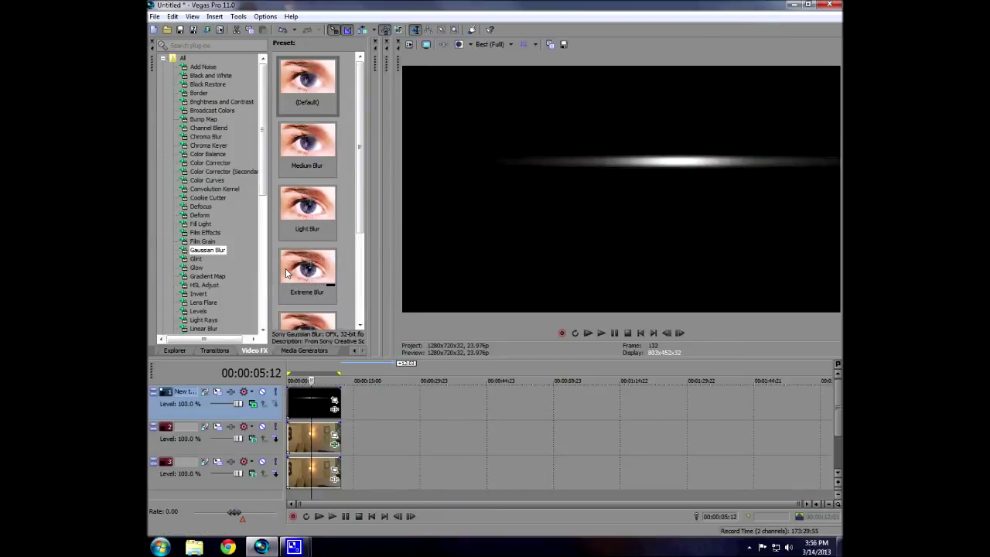
{"action": "left_click", "coordinate": [252, 438]}
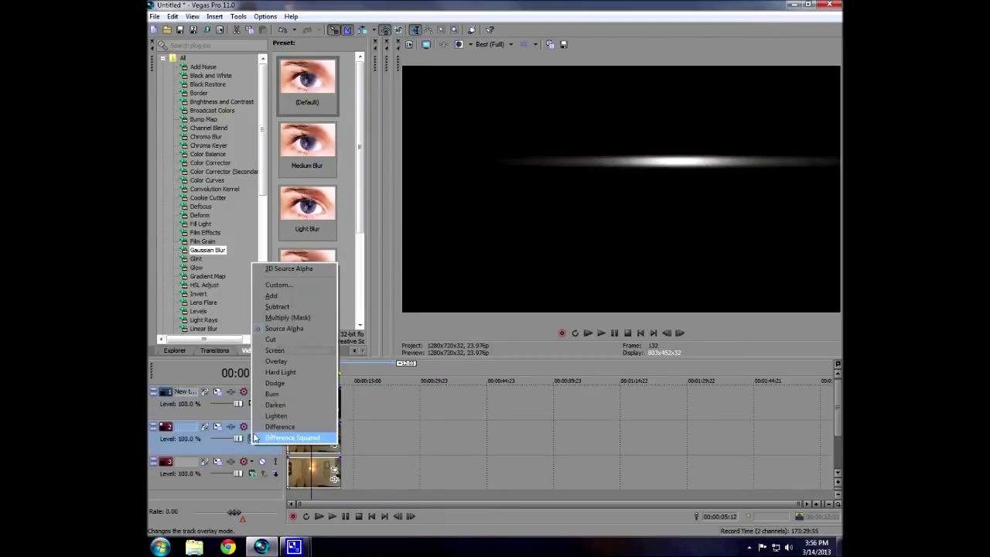
{"action": "left_click", "coordinate": [272, 295]}
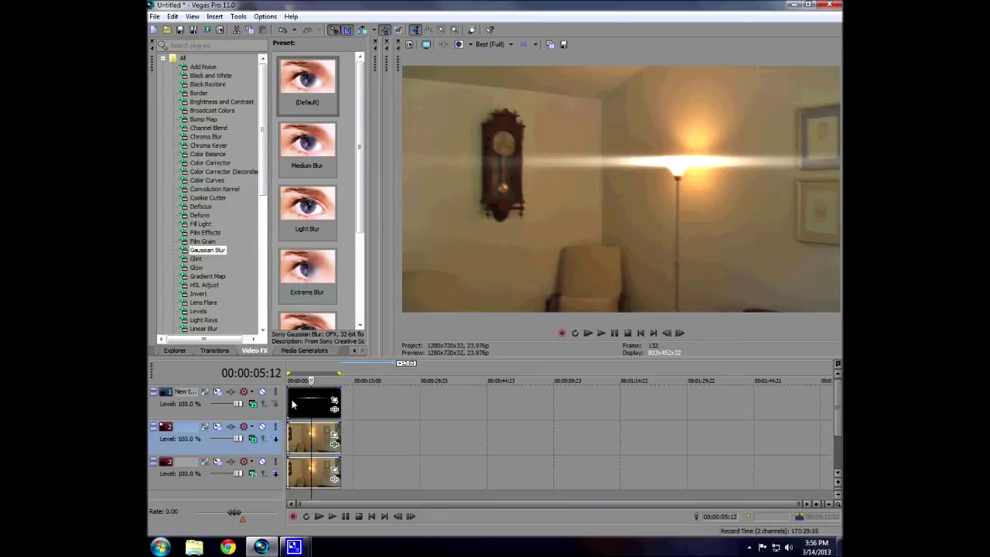
{"action": "right_click", "coordinate": [360, 430]}
{"action": "left_click", "coordinate": [375, 353]}
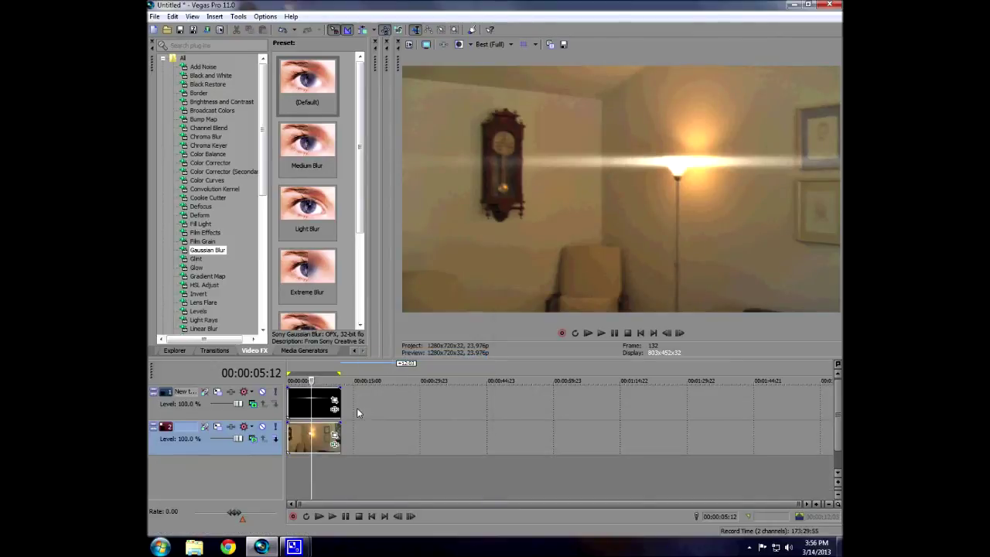
Duplicate the rendered flare clip onto a new video track above it and set the new track's compositing mode to Add.
{"action": "right_click", "coordinate": [356, 402]}
{"action": "left_click", "coordinate": [377, 423]}
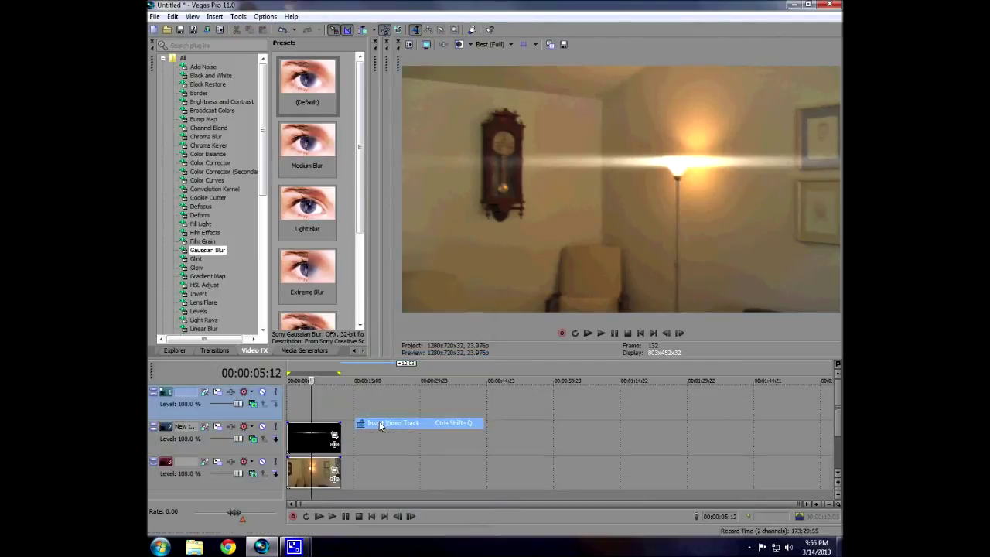
{"action": "left_click_drag", "start_coordinate": [319, 443], "coordinate": [315, 403]}
{"action": "left_click", "coordinate": [252, 404]}
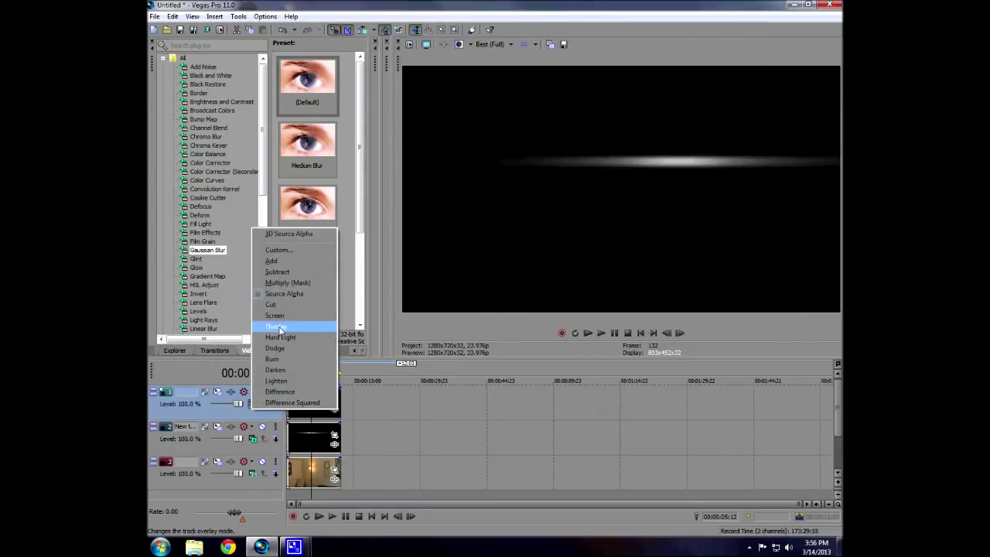
{"action": "left_click", "coordinate": [273, 261]}
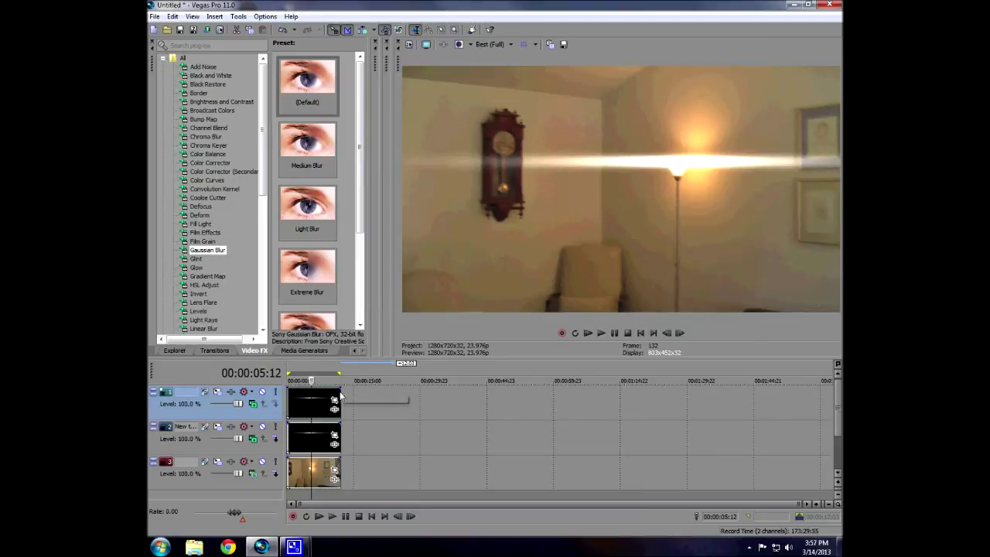
Lower the opacity of the two flare clips and apply Gaussian Blur to the top one, with horizontal range 1.0000 and vertical range 0.0000.
{"action": "left_click_drag", "start_coordinate": [316, 391], "coordinate": [310, 437]}
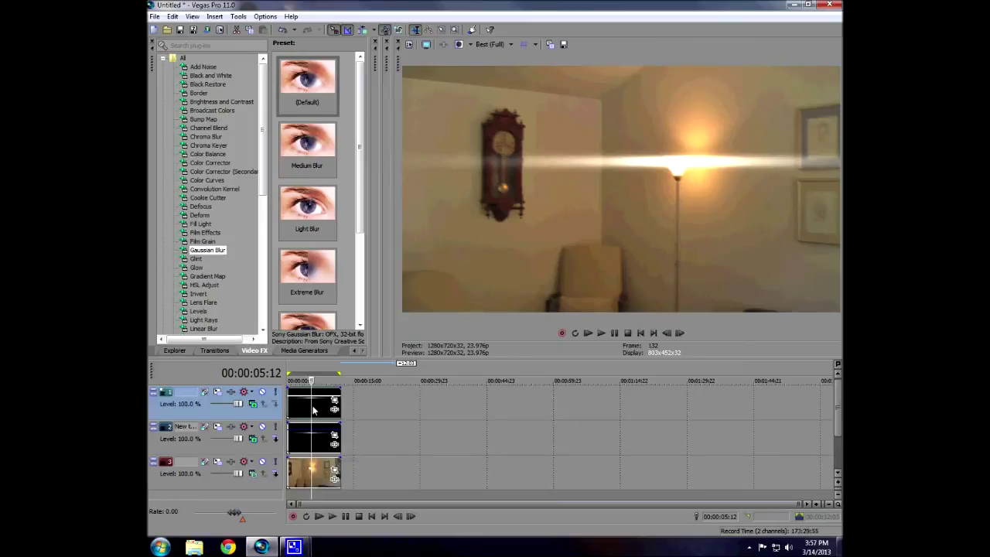
{"action": "left_click_drag", "start_coordinate": [310, 405], "coordinate": [332, 414]}
{"action": "left_click_drag", "start_coordinate": [307, 81], "coordinate": [320, 408]}
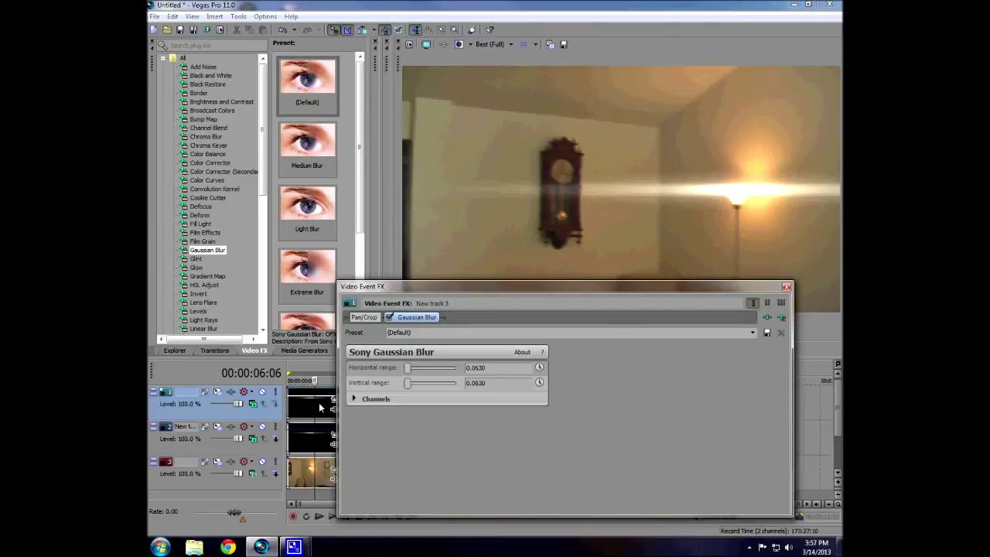
{"action": "left_click_drag", "start_coordinate": [407, 369], "coordinate": [443, 370]}
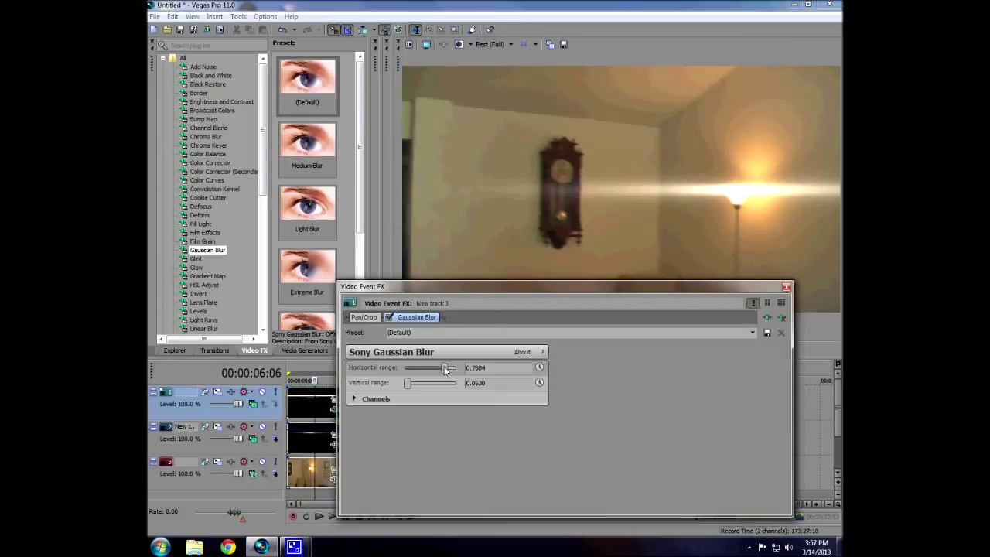
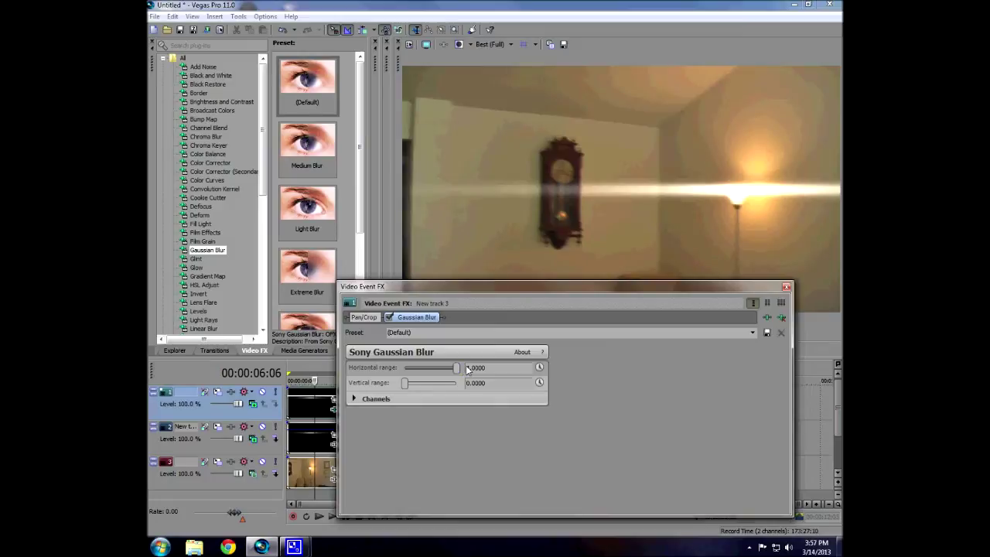
Insert a new video track at the top and copy the original lamp clip onto it.
{"action": "left_click", "coordinate": [785, 286]}
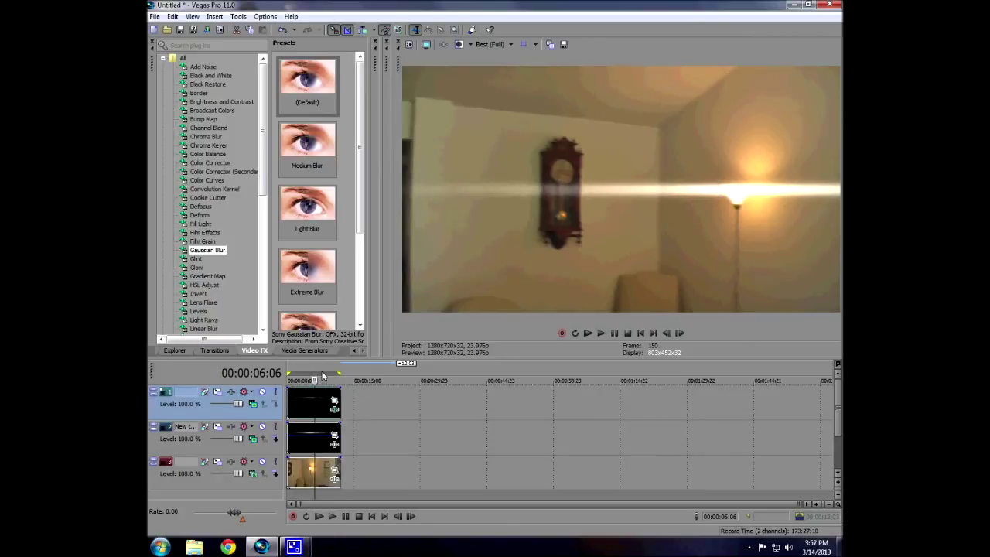
{"action": "left_click", "coordinate": [307, 416]}
{"action": "left_click_drag", "start_coordinate": [308, 415], "coordinate": [314, 412]}
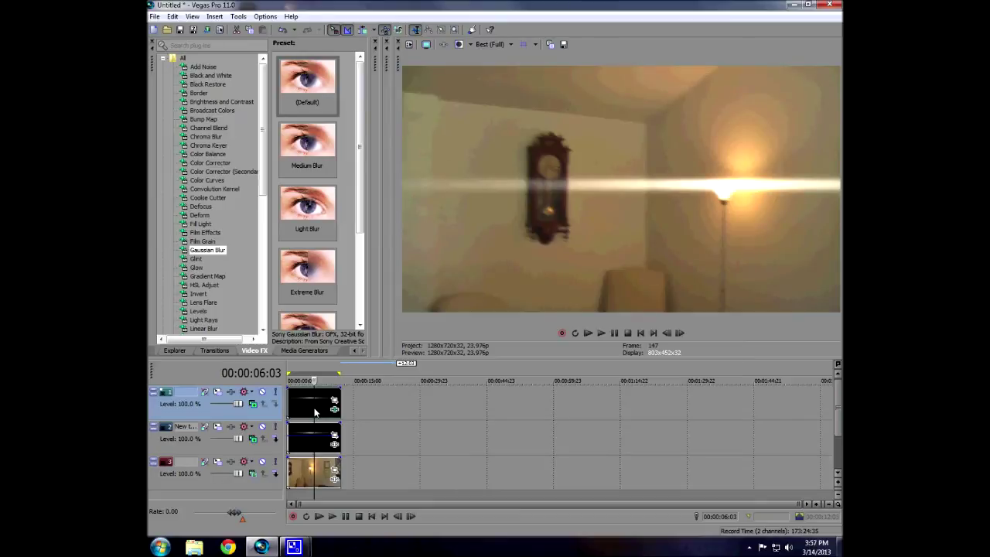
{"action": "right_click", "coordinate": [369, 397]}
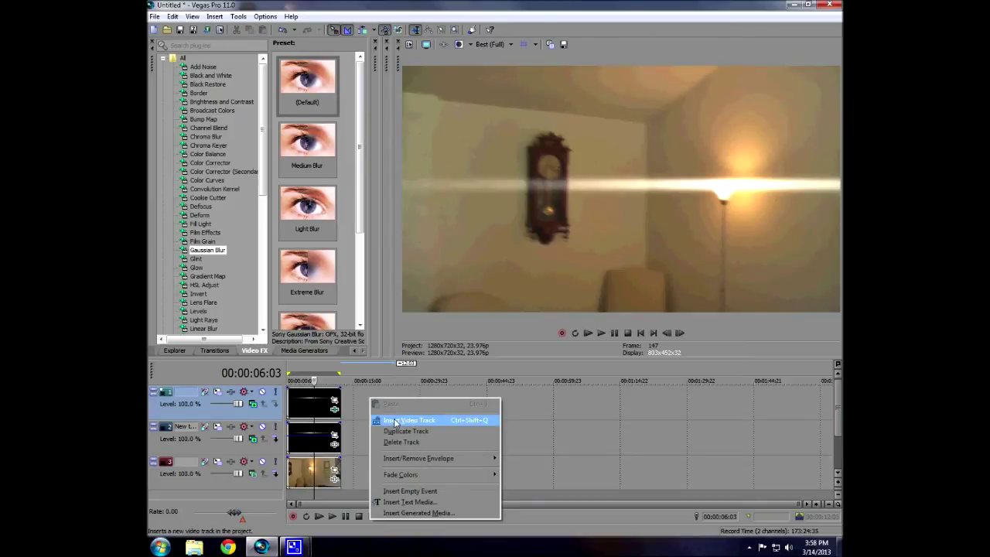
{"action": "left_click", "coordinate": [394, 420]}
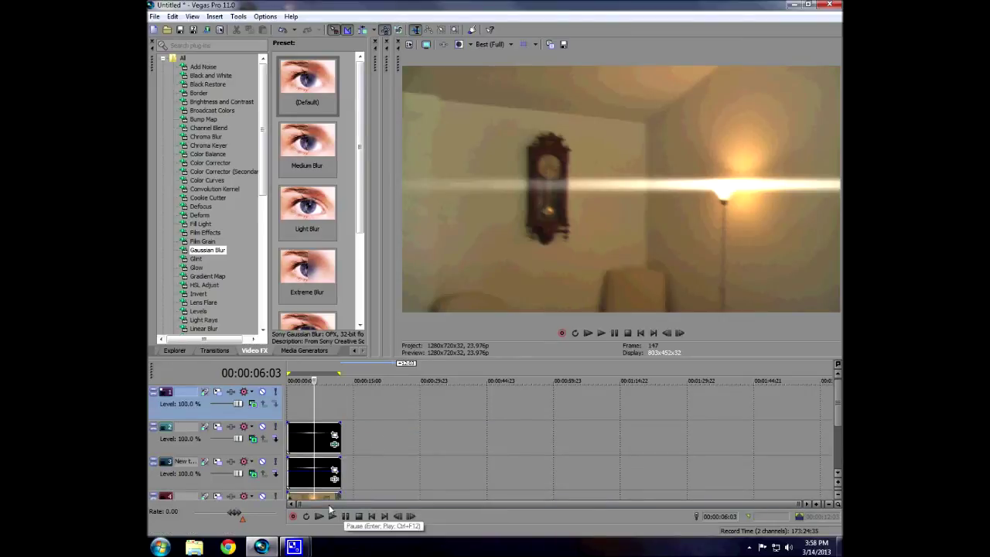
{"action": "left_click_drag", "start_coordinate": [321, 498], "coordinate": [307, 395]}
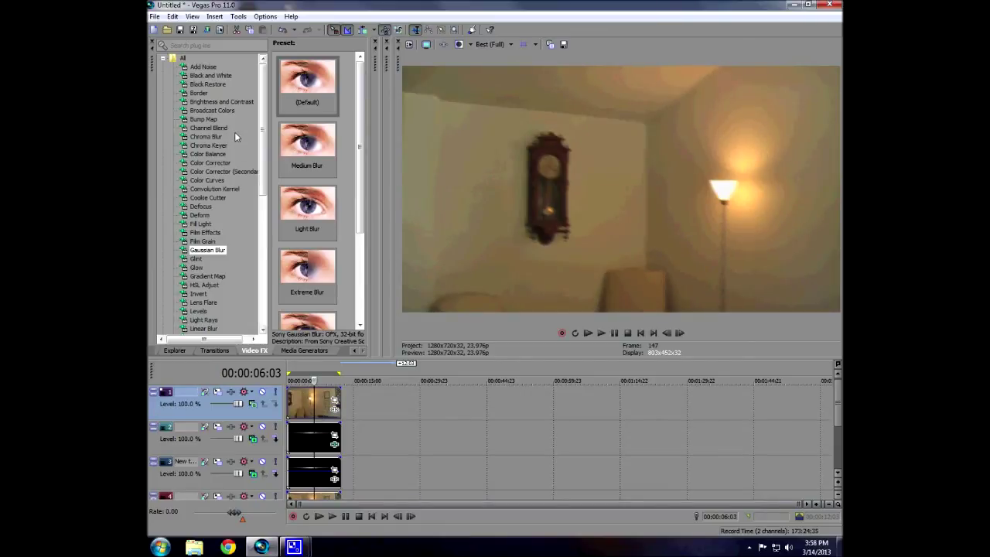
Apply the Black and White effect with the 100% Black and White preset to the top lamp clip.
{"action": "left_click", "coordinate": [210, 75]}
{"action": "left_click_drag", "start_coordinate": [321, 275], "coordinate": [304, 404]}
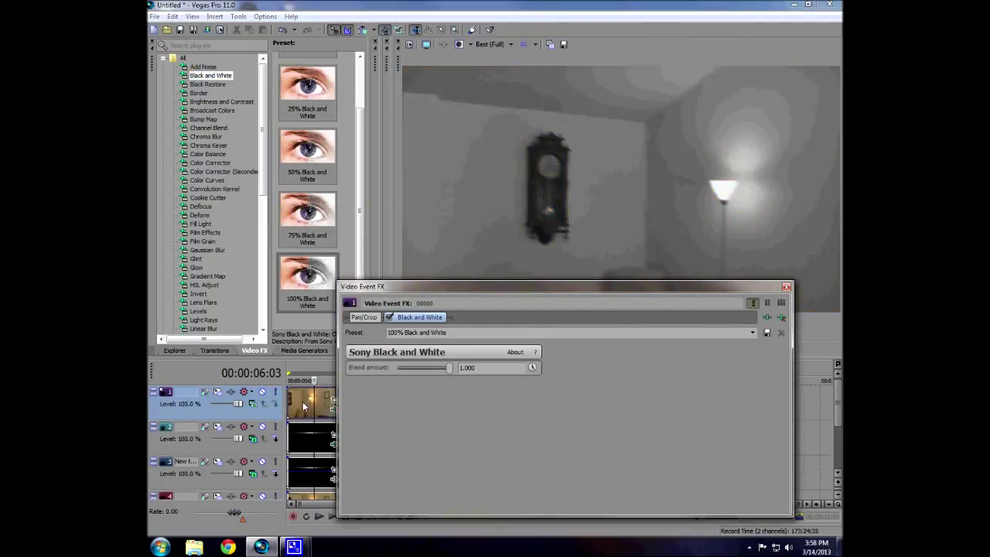
{"action": "left_click", "coordinate": [785, 286]}
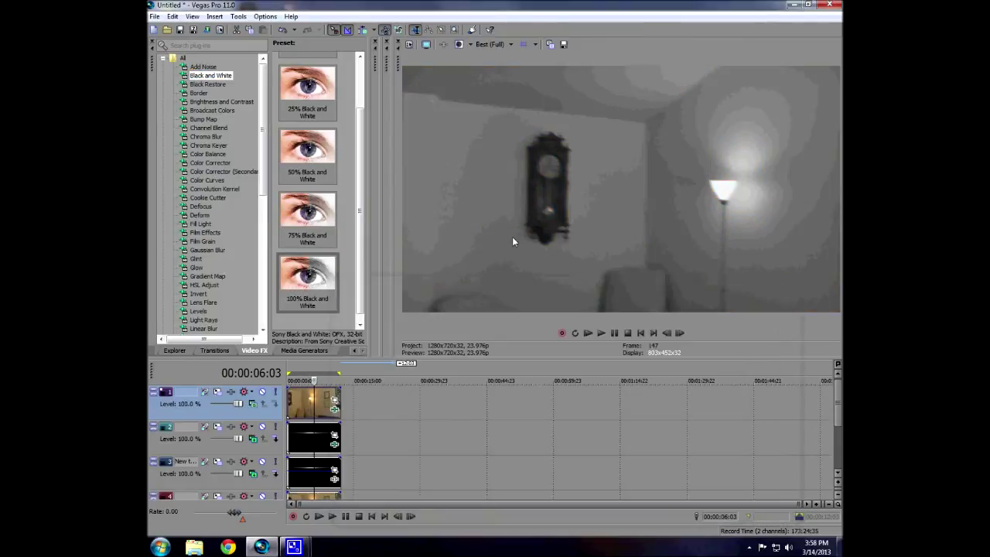
Apply Brightness and Contrast to the top lamp clip, with brightness -0.347 and contrast at its maximum.
{"action": "left_click", "coordinate": [220, 102]}
{"action": "left_click_drag", "start_coordinate": [308, 77], "coordinate": [320, 406]}
{"action": "left_click_drag", "start_coordinate": [426, 374], "coordinate": [464, 383]}
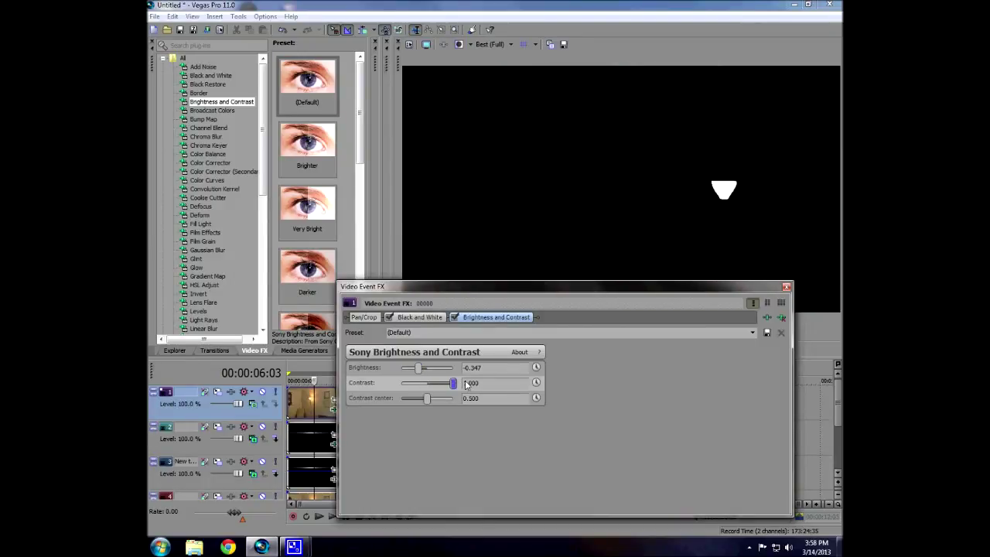
{"action": "left_click", "coordinate": [786, 286]}
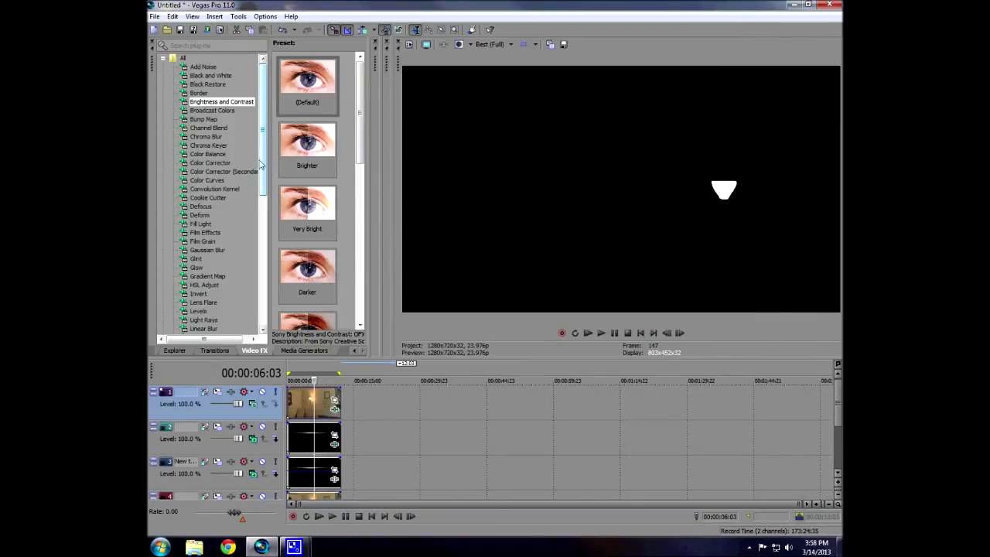
Apply the White Intense Glow preset to the top clip, with glow percent 0.221, intensity 5.474 and suppression 0.000.
{"action": "left_click_drag", "start_coordinate": [261, 158], "coordinate": [263, 163]}
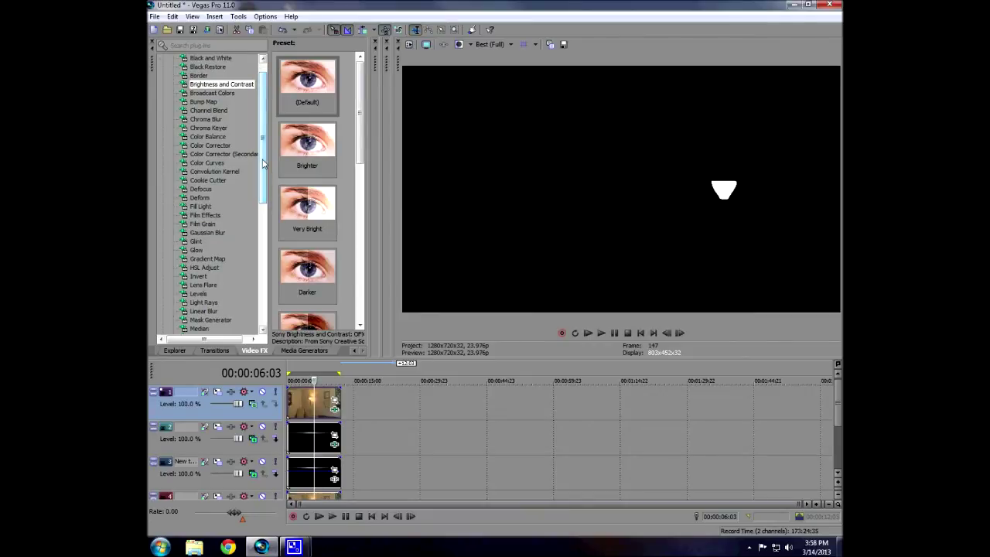
{"action": "left_click", "coordinate": [198, 250]}
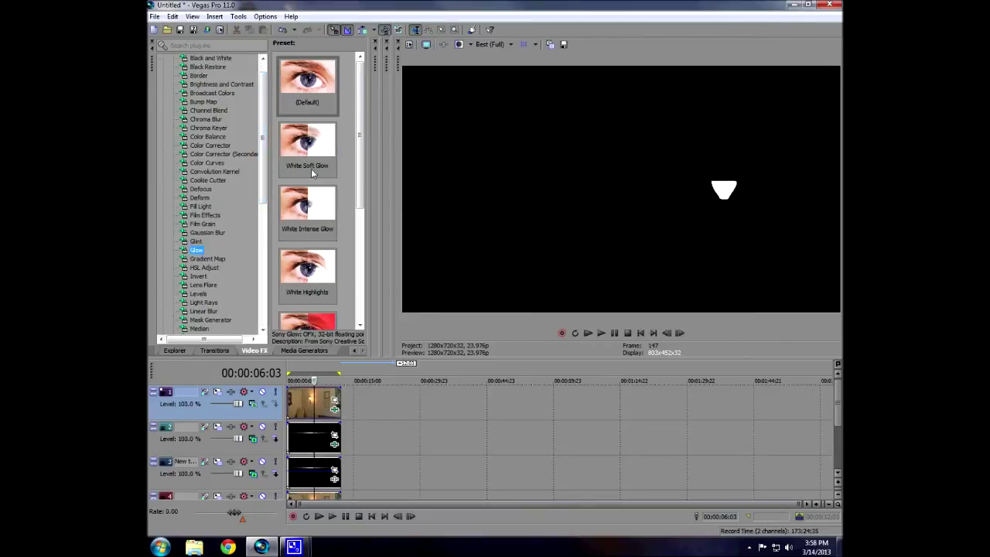
{"action": "left_click", "coordinate": [314, 232]}
{"action": "left_click_drag", "start_coordinate": [315, 255], "coordinate": [317, 402]}
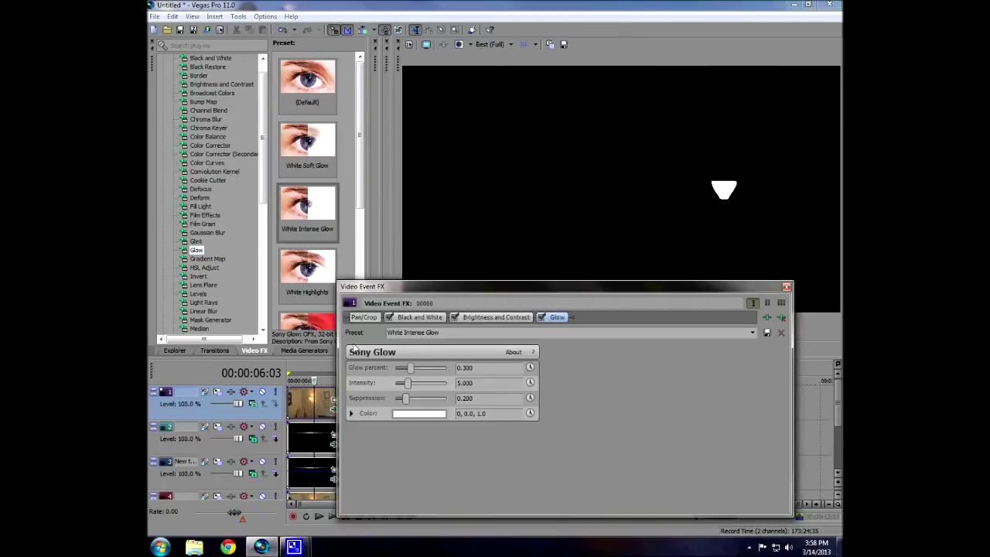
{"action": "left_click_drag", "start_coordinate": [406, 398], "coordinate": [391, 403]}
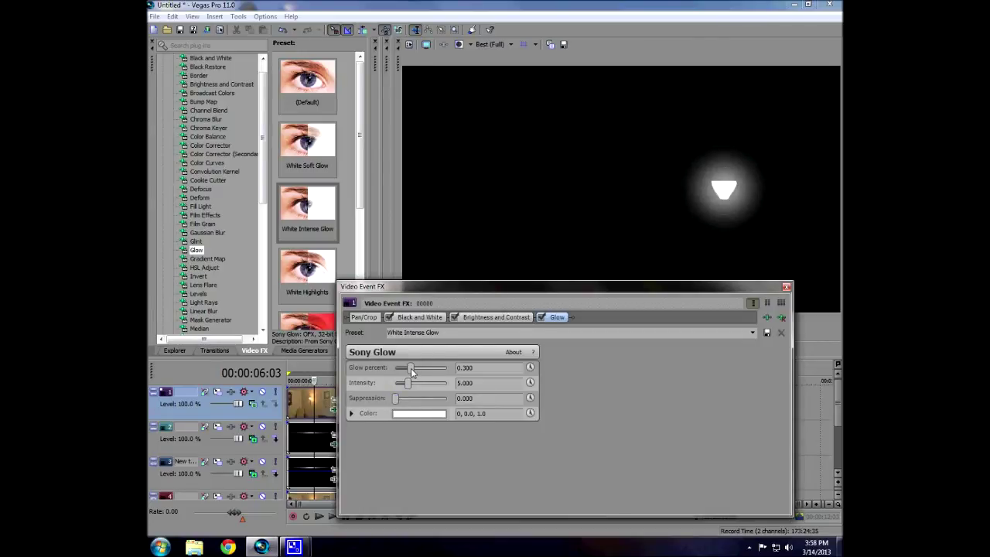
{"action": "left_click_drag", "start_coordinate": [410, 370], "coordinate": [406, 369]}
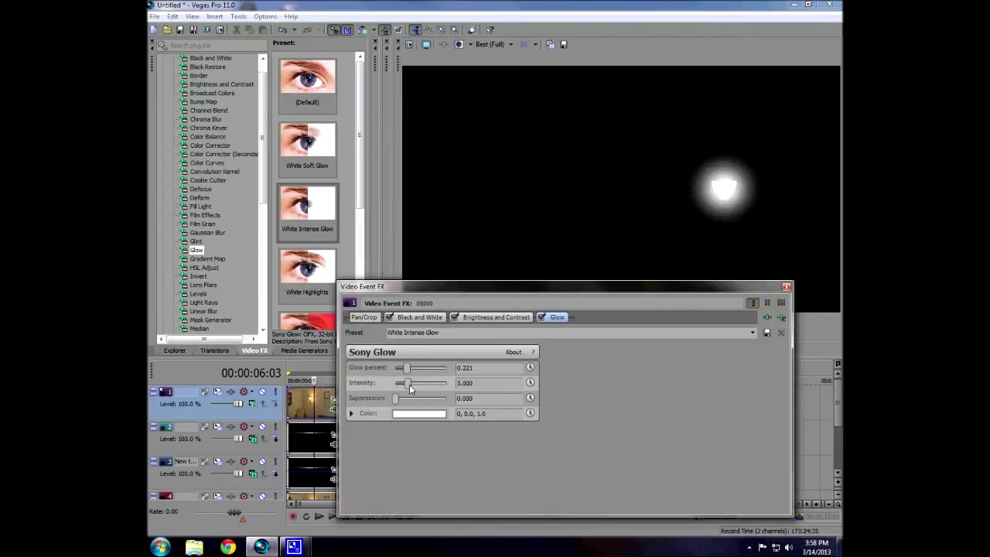
{"action": "left_click_drag", "start_coordinate": [409, 384], "coordinate": [411, 384]}
{"action": "left_click", "coordinate": [411, 384]}
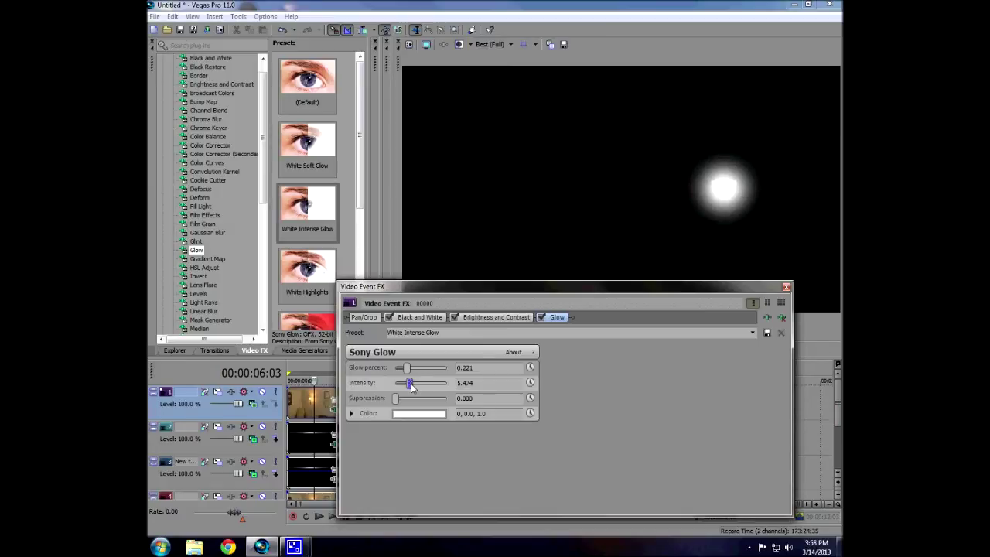
{"action": "left_click", "coordinate": [786, 287]}
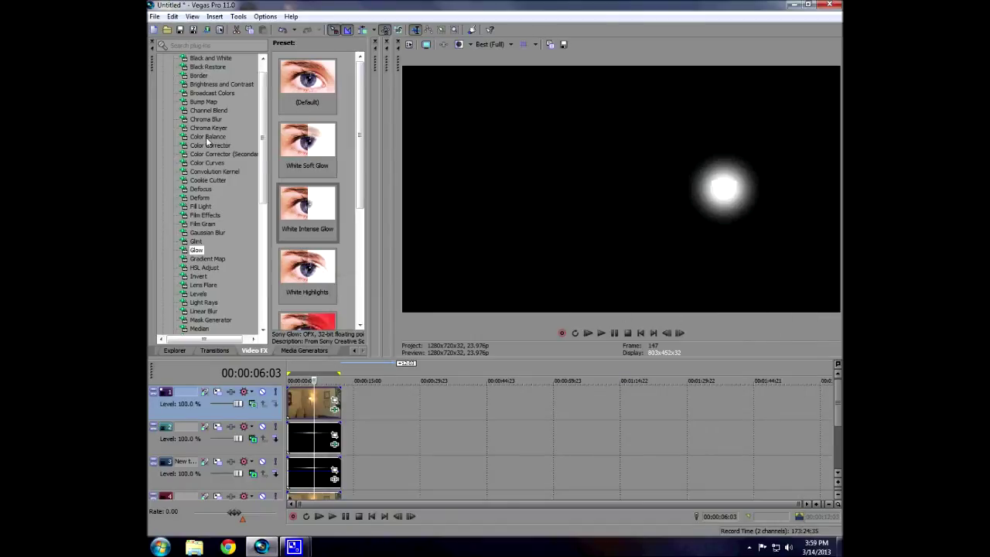
Apply Gaussian Blur to the top clip, with horizontal range 0.0947 and vertical range 0.0105.
{"action": "left_click", "coordinate": [203, 233]}
{"action": "left_click_drag", "start_coordinate": [307, 82], "coordinate": [314, 395]}
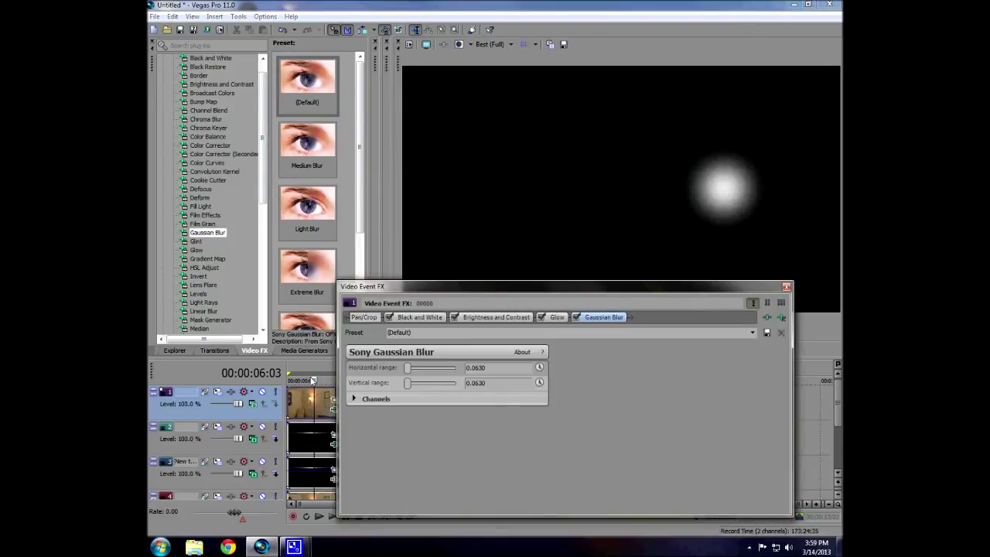
{"action": "left_click_drag", "start_coordinate": [409, 372], "coordinate": [405, 387]}
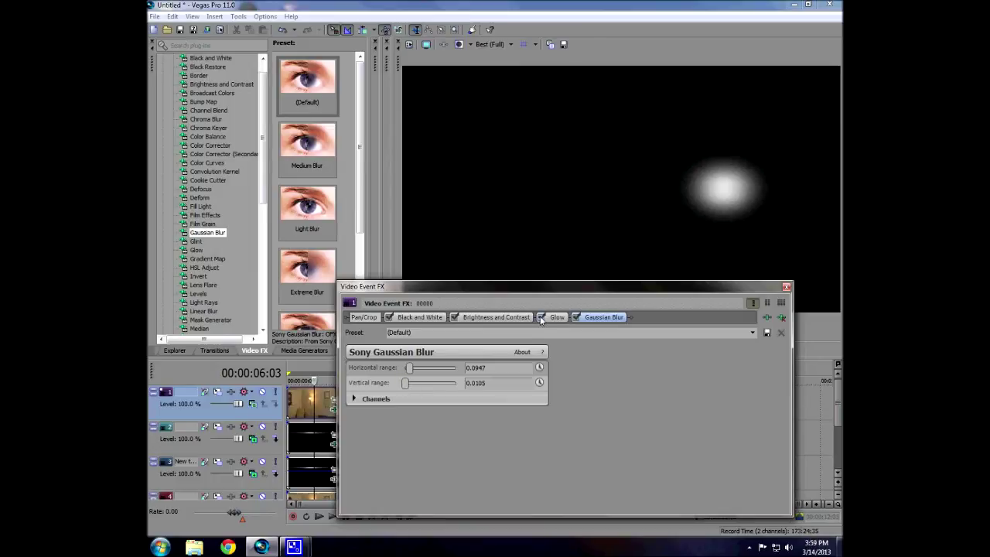
{"action": "left_click", "coordinate": [785, 289]}
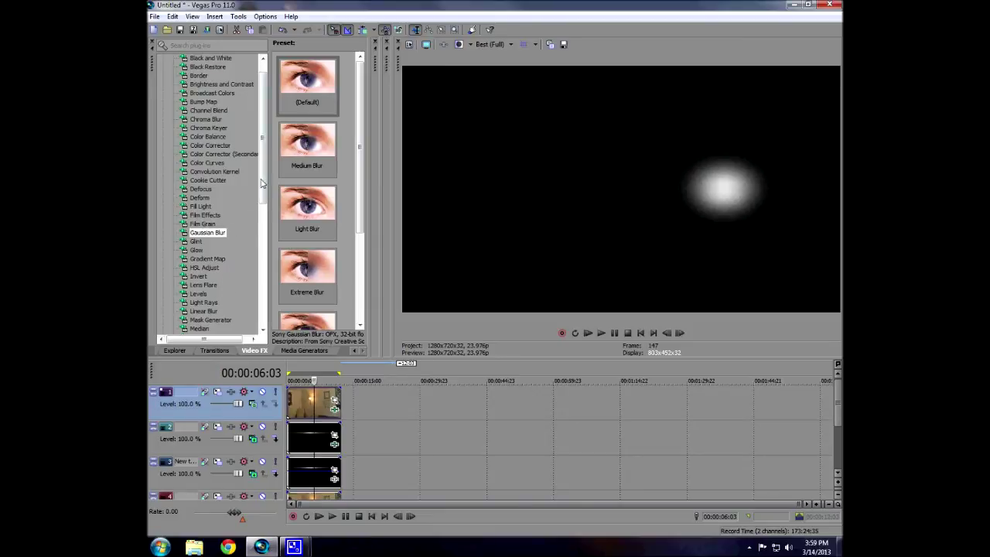
Apply the Color Curves effect with the Cool Colors preset to the top clip.
{"action": "left_click", "coordinate": [224, 161]}
{"action": "left_click_drag", "start_coordinate": [315, 224], "coordinate": [313, 397]}
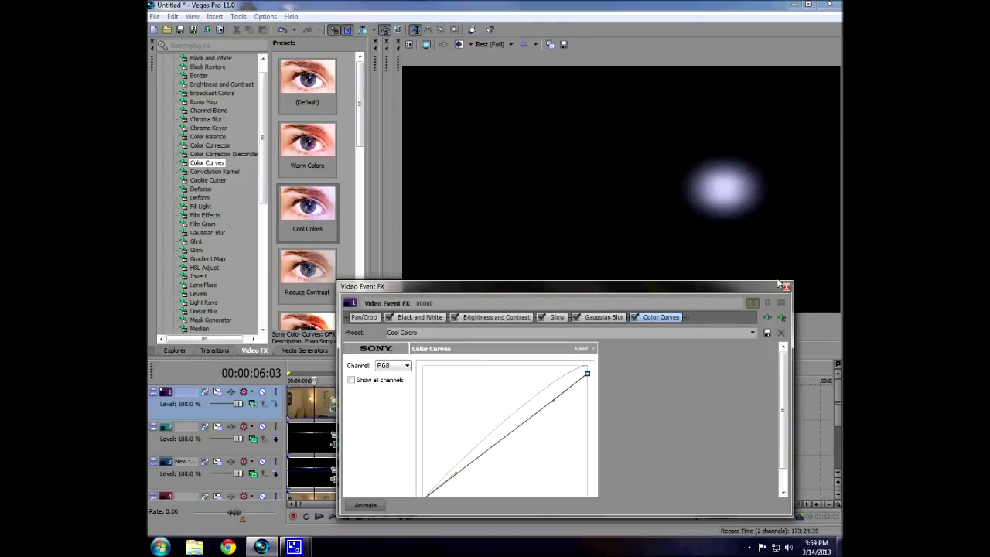
{"action": "left_click", "coordinate": [788, 287]}
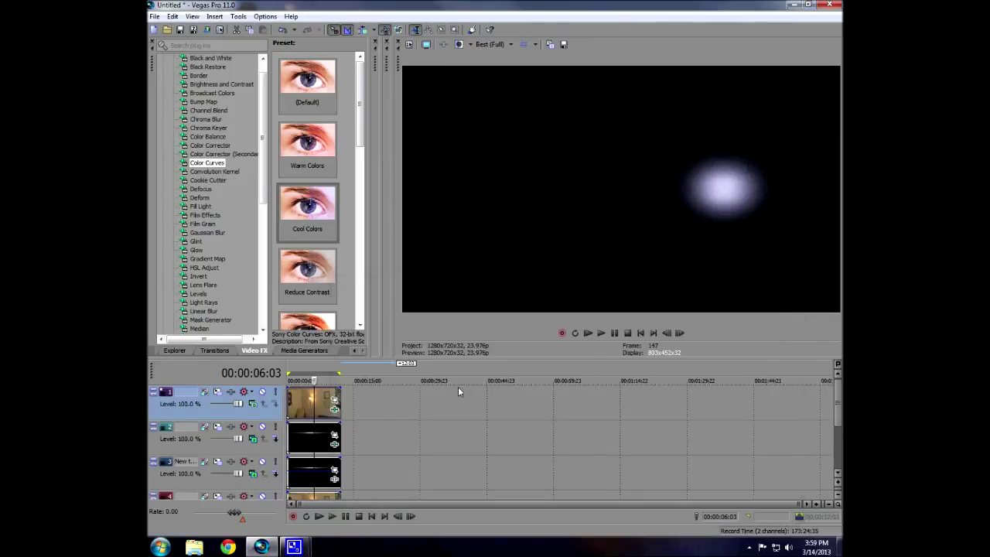
Insert another video track at the top and copy the glowing lamp clip with its effects onto it.
{"action": "right_click", "coordinate": [355, 410]}
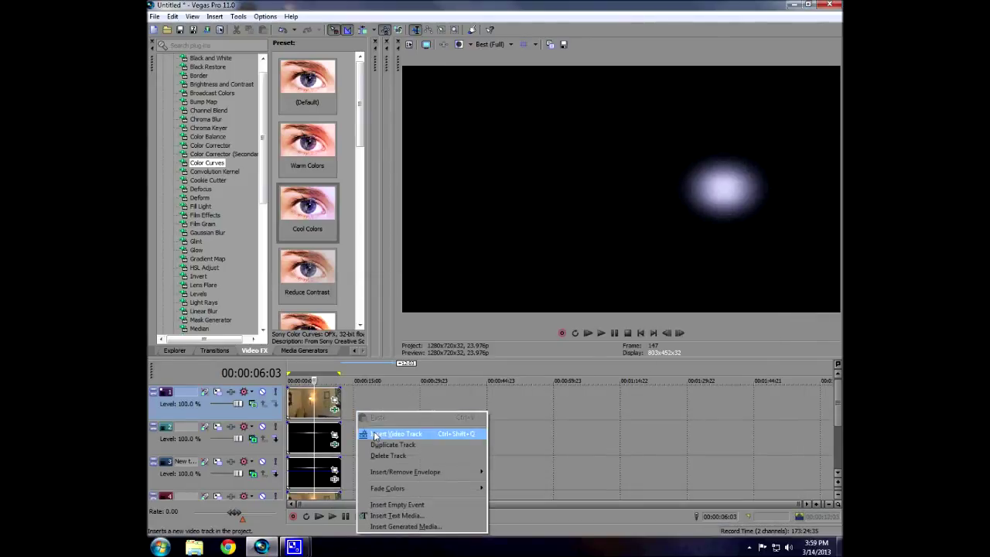
{"action": "left_click", "coordinate": [374, 435]}
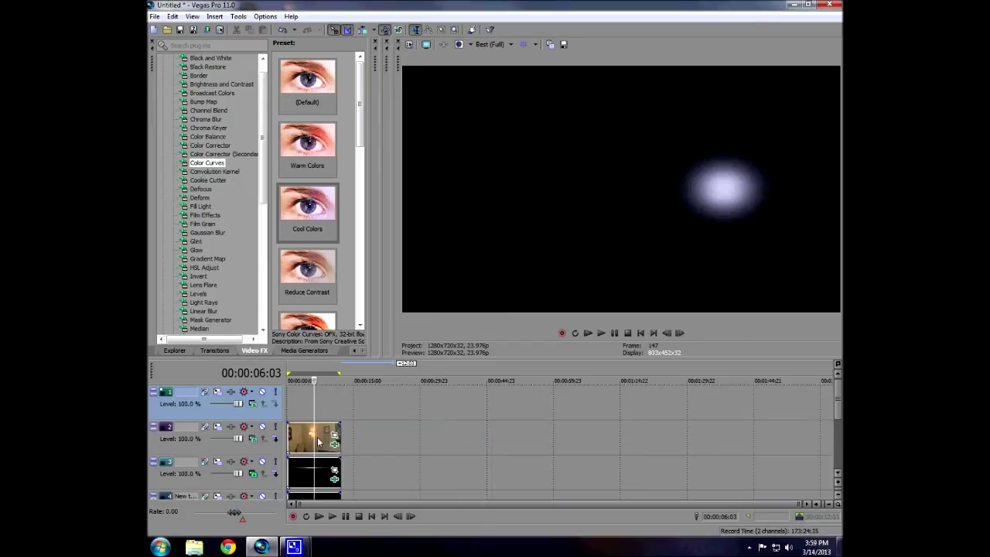
{"action": "left_click_drag", "start_coordinate": [318, 441], "coordinate": [335, 409]}
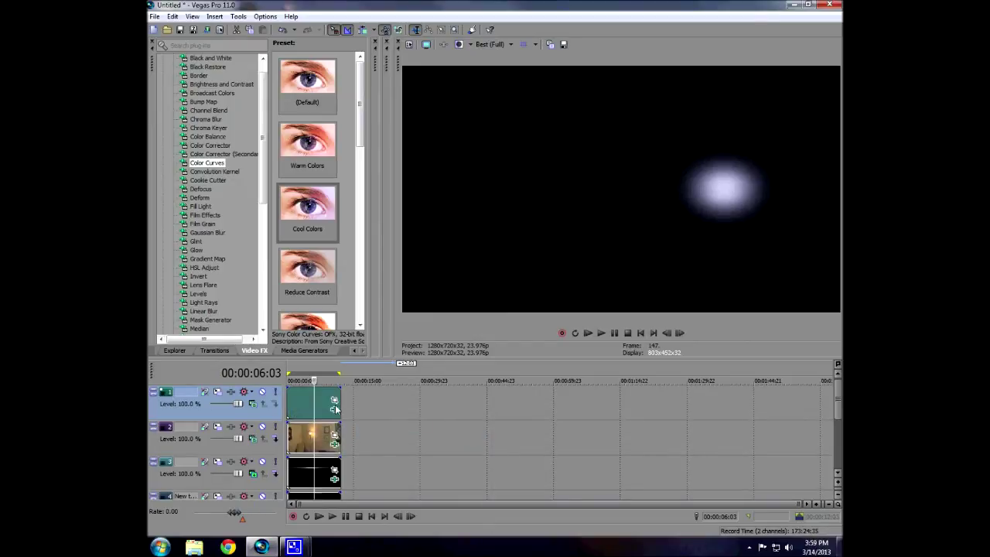
Set the duplicated top clip's Glow effect to glow percent 0.126 and intensity 3.368.
{"action": "left_click", "coordinate": [334, 408]}
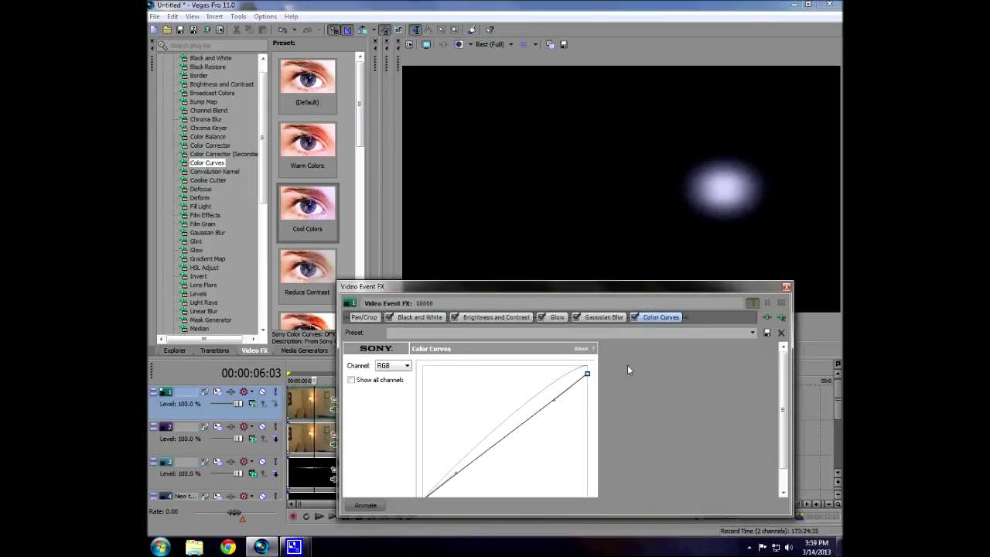
{"action": "left_click", "coordinate": [555, 318]}
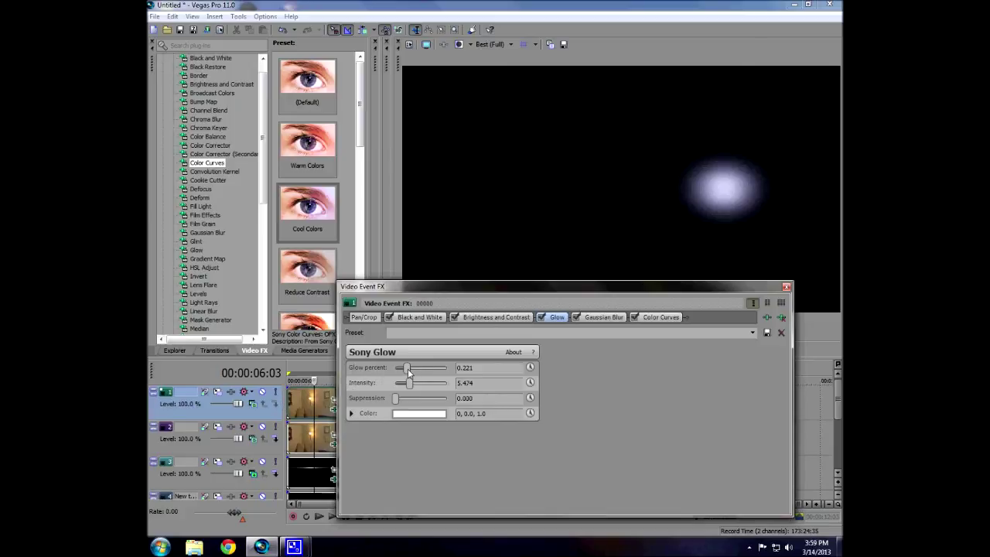
{"action": "left_click_drag", "start_coordinate": [407, 371], "coordinate": [401, 370]}
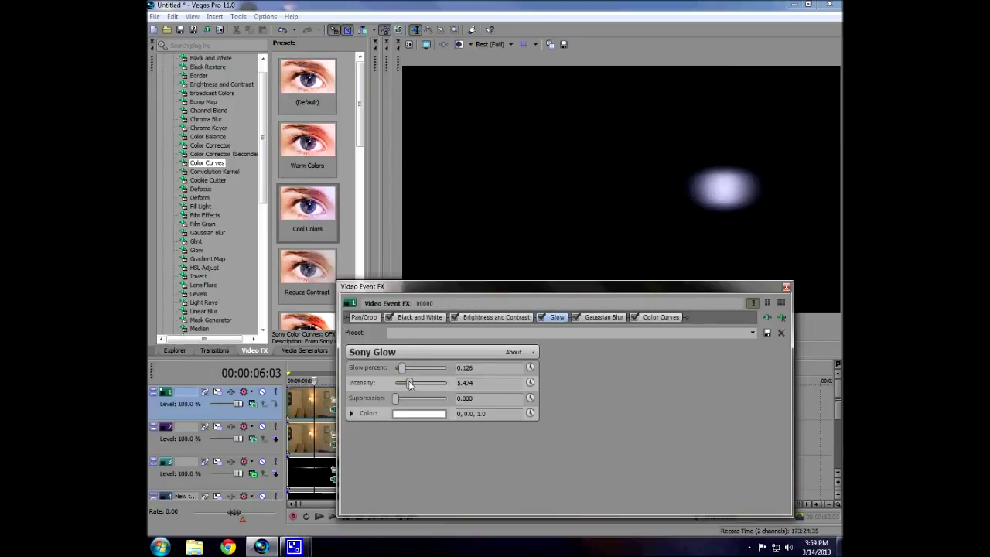
{"action": "left_click_drag", "start_coordinate": [410, 384], "coordinate": [405, 385]}
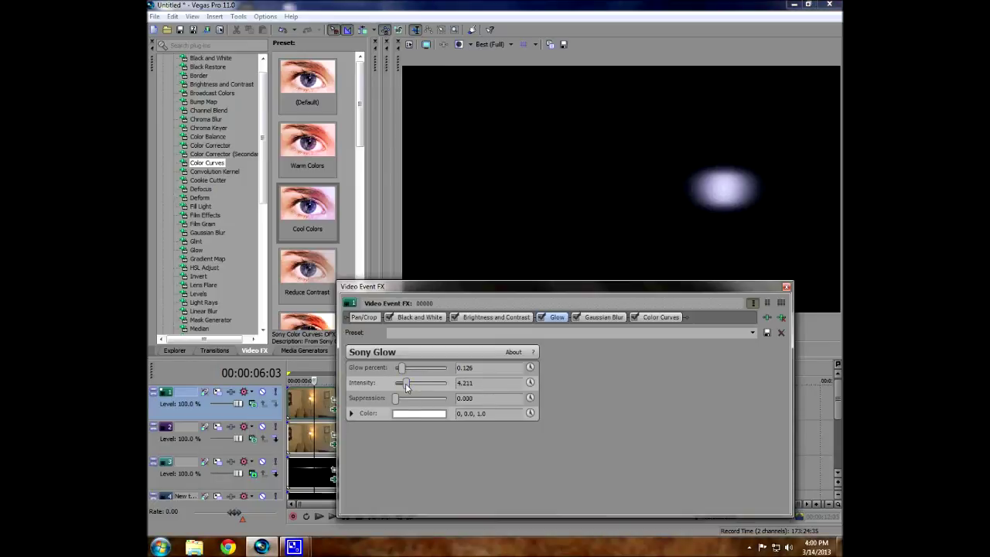
{"action": "left_click_drag", "start_coordinate": [404, 385], "coordinate": [403, 385]}
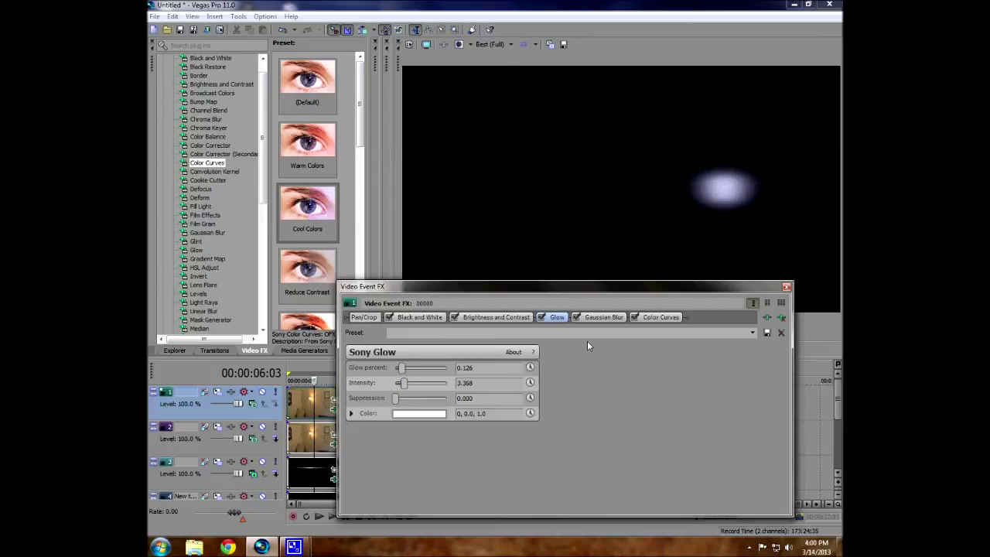
Set the duplicated top clip's Gaussian Blur to horizontal range 0.1158 and vertical range 0.0632.
{"action": "left_click", "coordinate": [597, 316]}
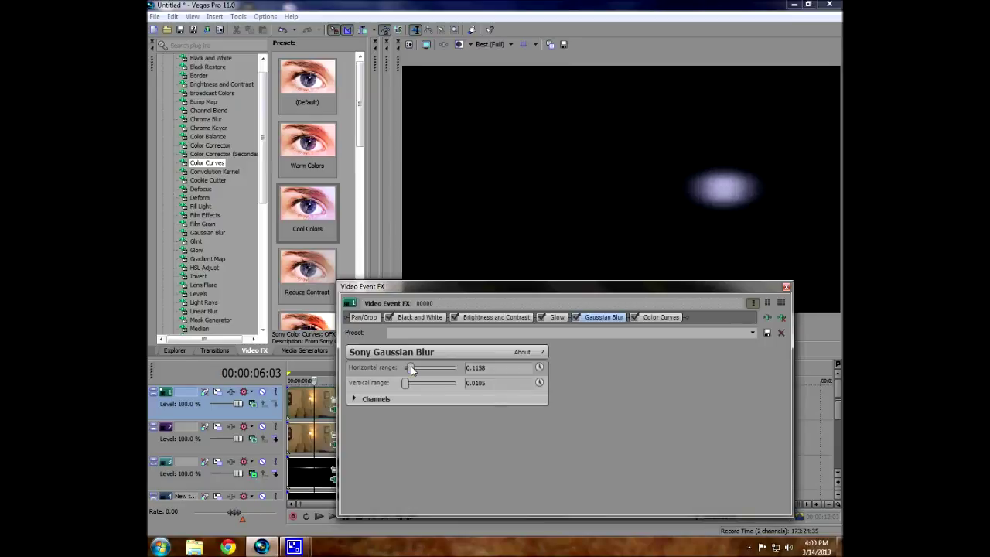
{"action": "left_click_drag", "start_coordinate": [407, 388], "coordinate": [408, 385]}
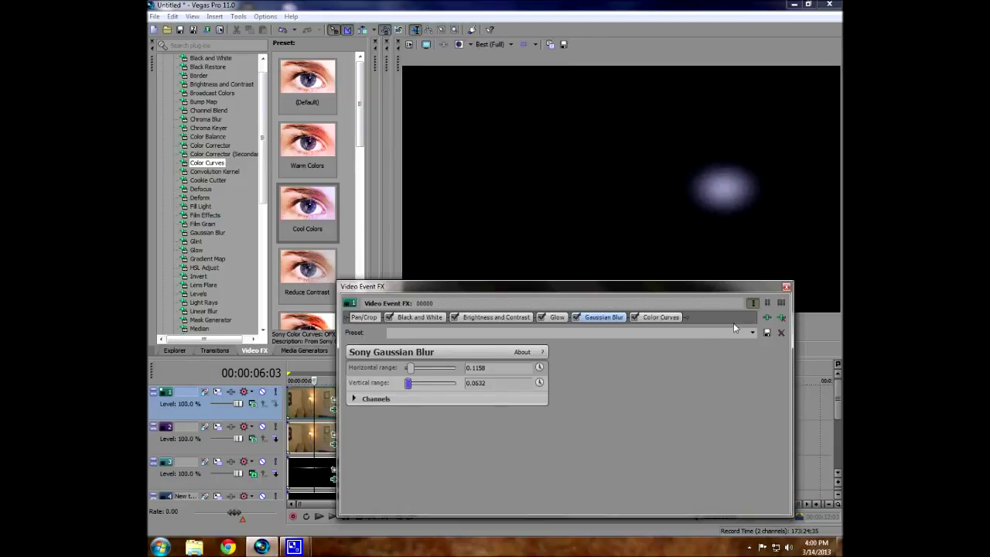
{"action": "left_click", "coordinate": [786, 289]}
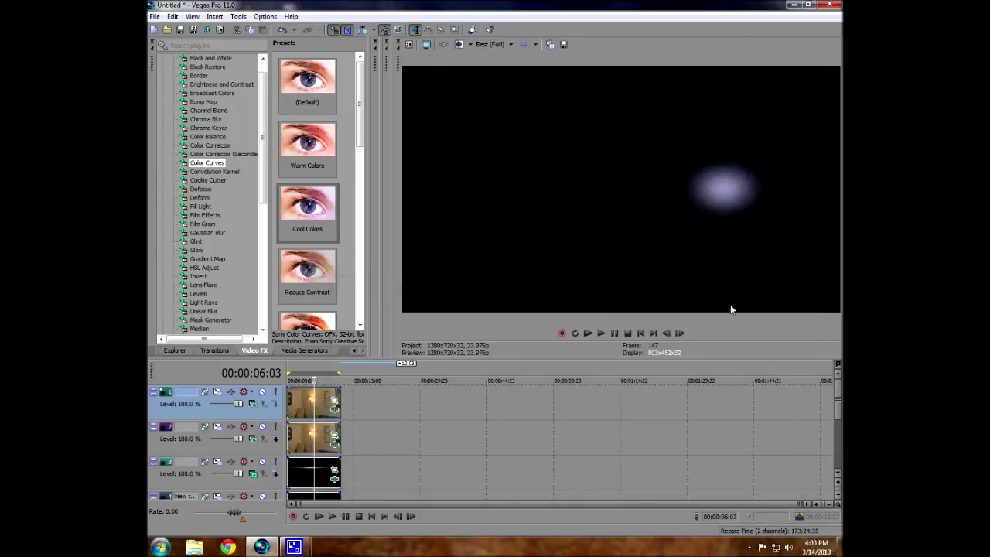
Insert a third glow track above the others and copy the softened glow clip onto it.
{"action": "right_click", "coordinate": [372, 404]}
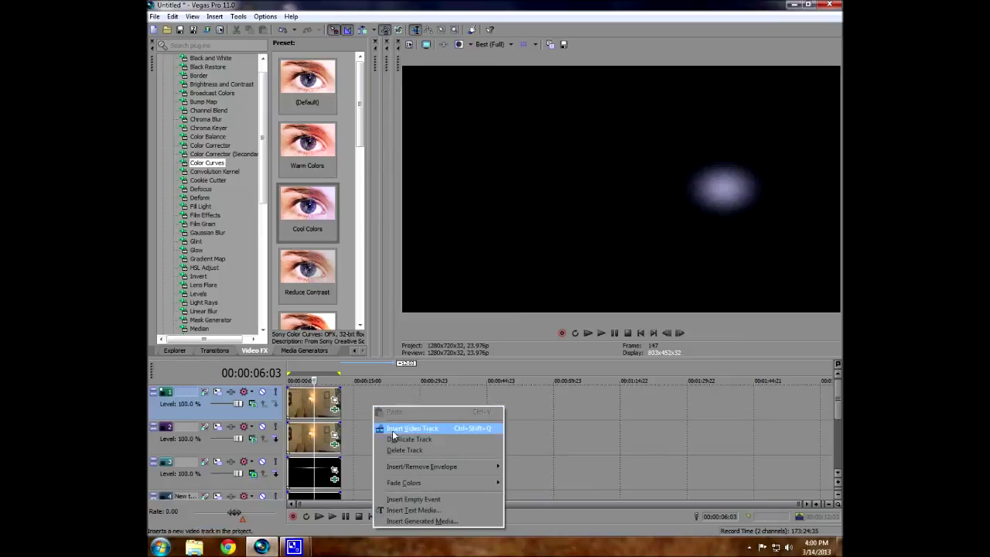
{"action": "left_click", "coordinate": [397, 428]}
{"action": "left_click_drag", "start_coordinate": [329, 444], "coordinate": [314, 408]}
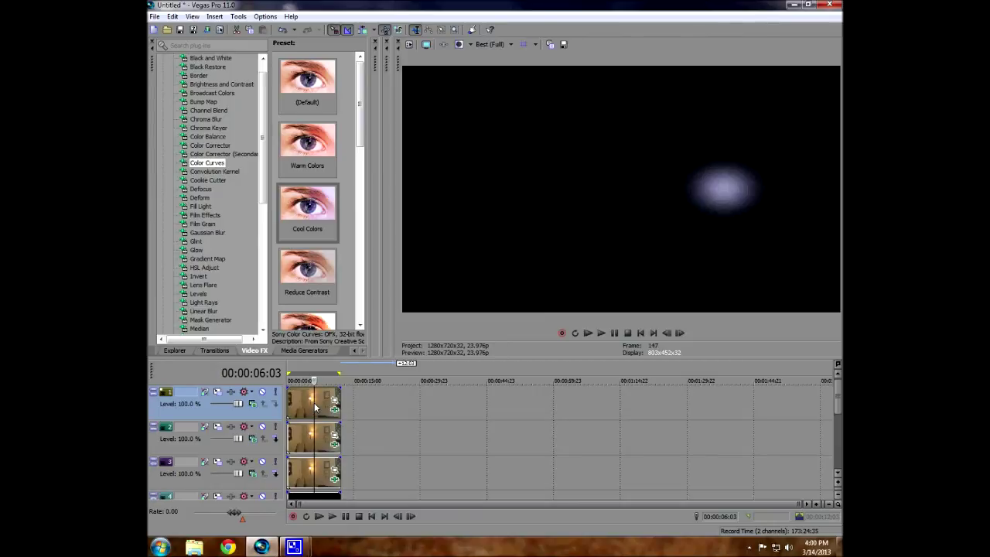
Set the top clip's Gaussian Blur to a horizontal range of about 0.24 and a vertical range of 0.0000.
{"action": "left_click", "coordinate": [335, 408]}
{"action": "left_click", "coordinate": [555, 315]}
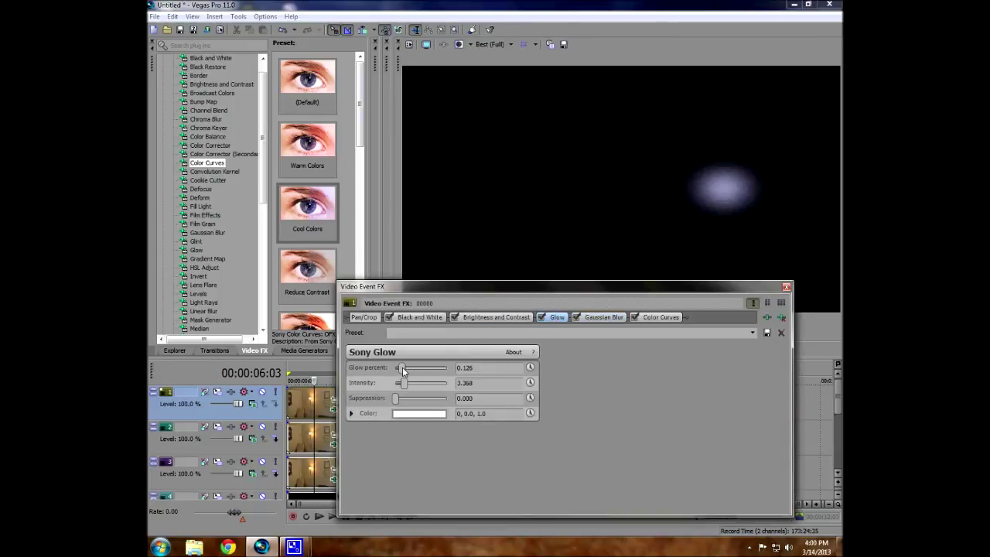
{"action": "left_click_drag", "start_coordinate": [402, 368], "coordinate": [403, 369]}
{"action": "left_click_drag", "start_coordinate": [405, 385], "coordinate": [405, 387]}
{"action": "left_click", "coordinate": [599, 317]}
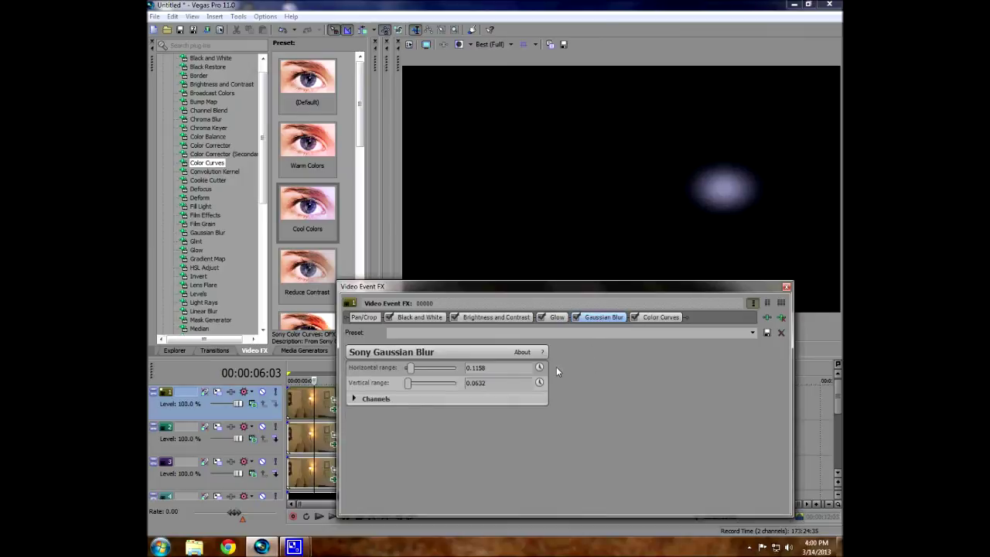
{"action": "left_click_drag", "start_coordinate": [407, 383], "coordinate": [417, 369]}
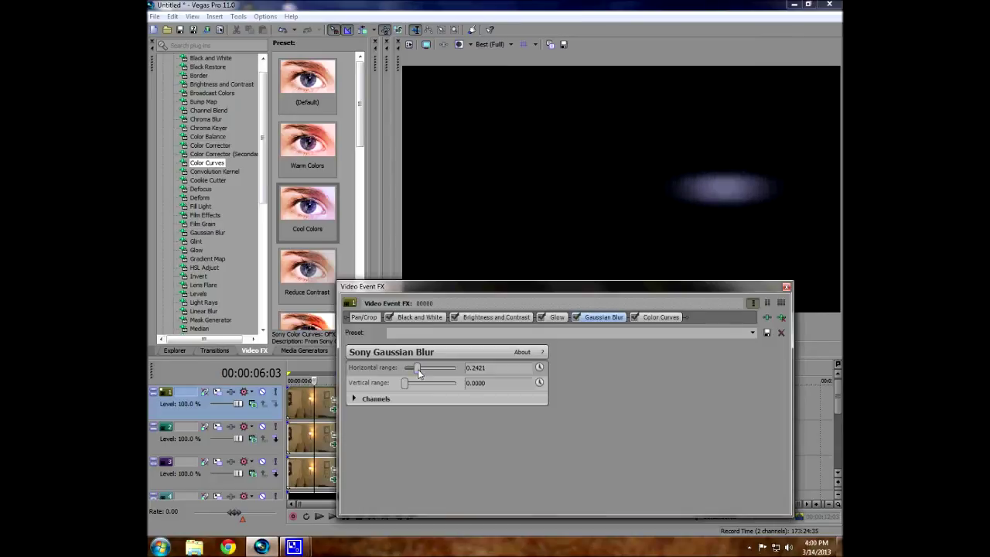
{"action": "left_click", "coordinate": [786, 287]}
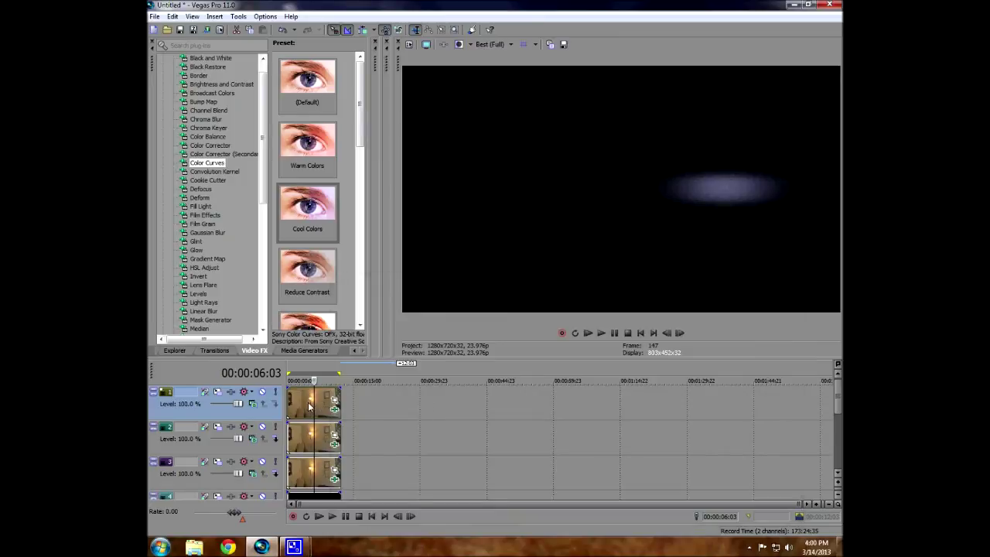
Swap the glow clips on tracks 1 and 3, aligning the horizontally blurred copy with the timeline start on track 3.
{"action": "left_click", "coordinate": [311, 468]}
{"action": "left_click_drag", "start_coordinate": [311, 468], "coordinate": [297, 412]}
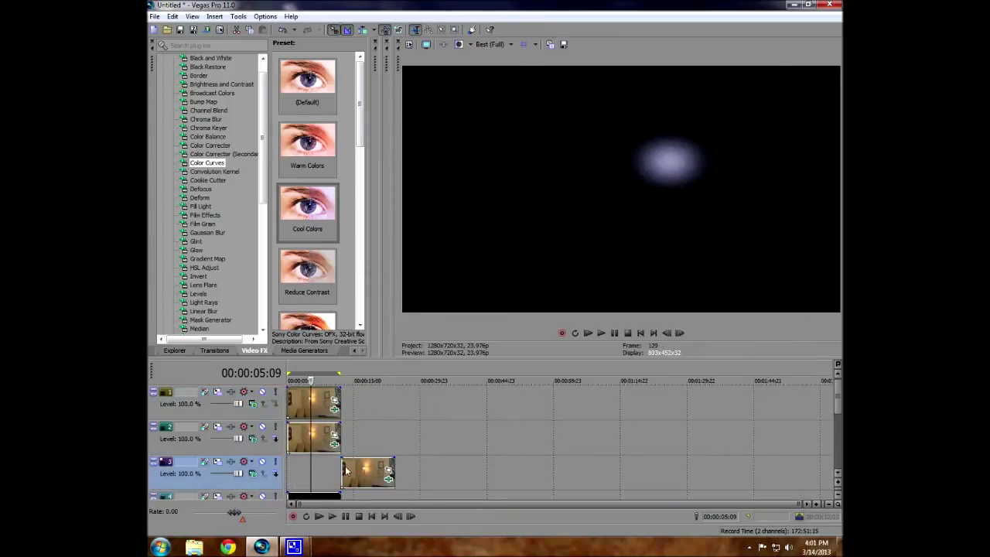
{"action": "left_click_drag", "start_coordinate": [358, 476], "coordinate": [285, 476]}
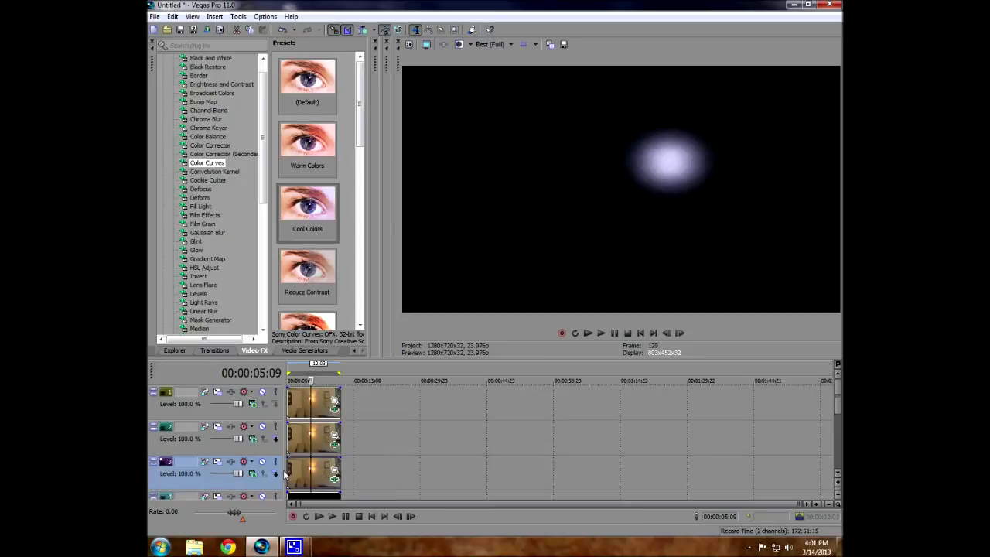
Set the compositing mode of the three glow tracks to Screen.
{"action": "left_click", "coordinate": [246, 391]}
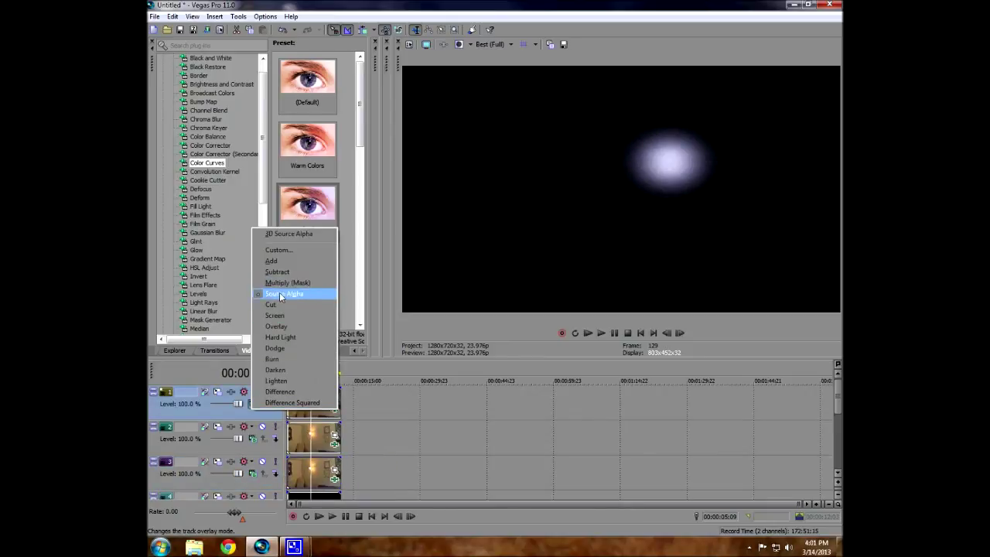
{"action": "left_click", "coordinate": [276, 315]}
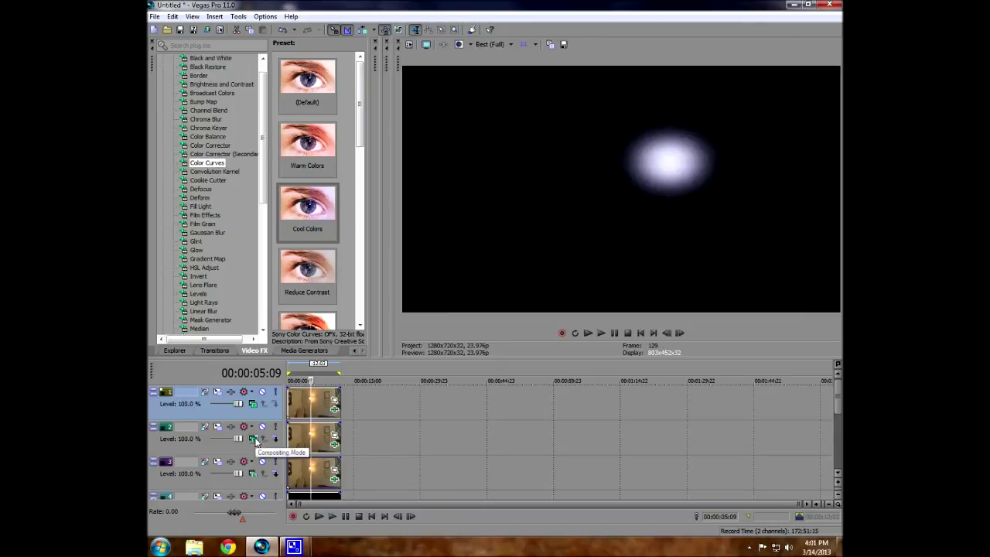
{"action": "left_click", "coordinate": [254, 440]}
{"action": "left_click", "coordinate": [286, 351]}
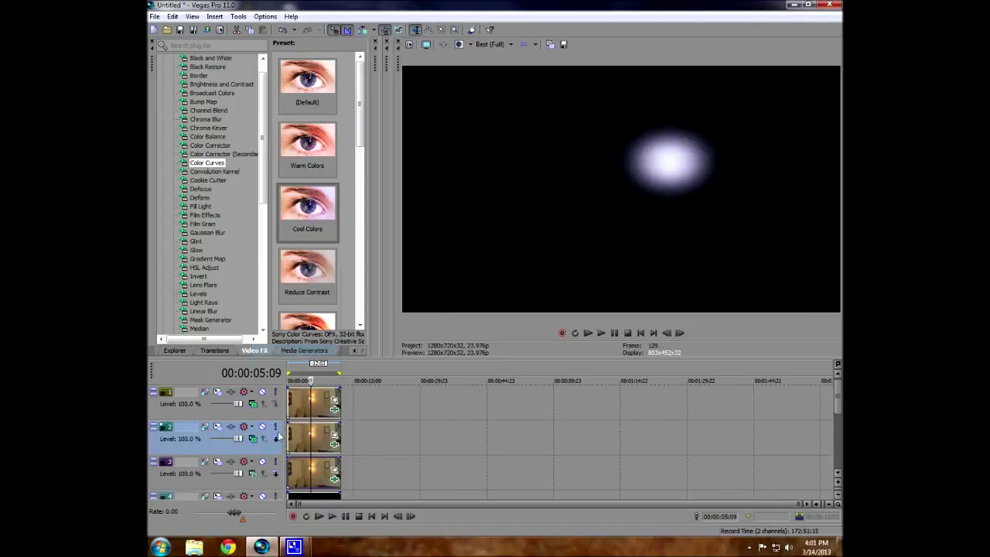
{"action": "left_click", "coordinate": [253, 474]}
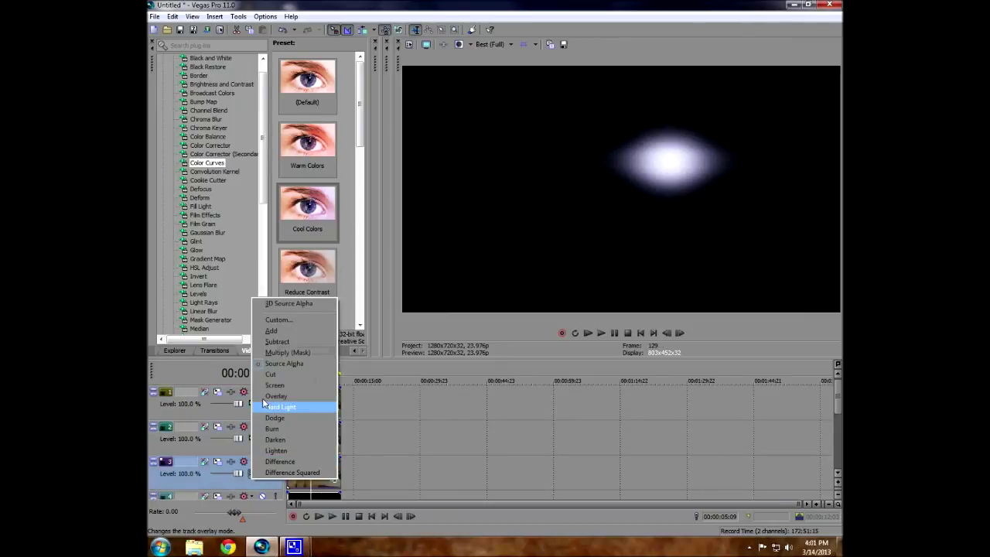
{"action": "left_click", "coordinate": [276, 388]}
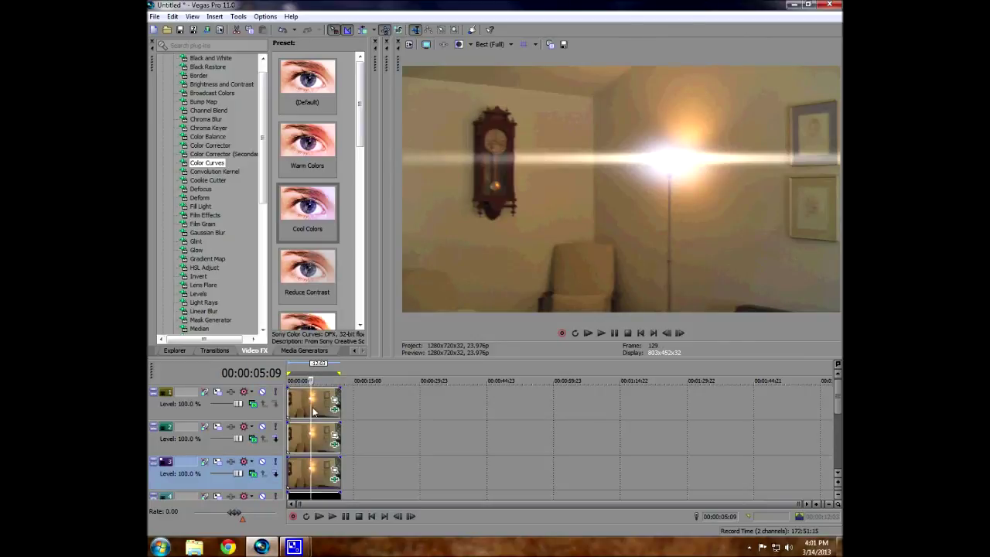
Apply the Color Curves Cool Colors preset to both horizontal flare clips on tracks 4 and 5.
{"action": "left_click", "coordinate": [304, 408]}
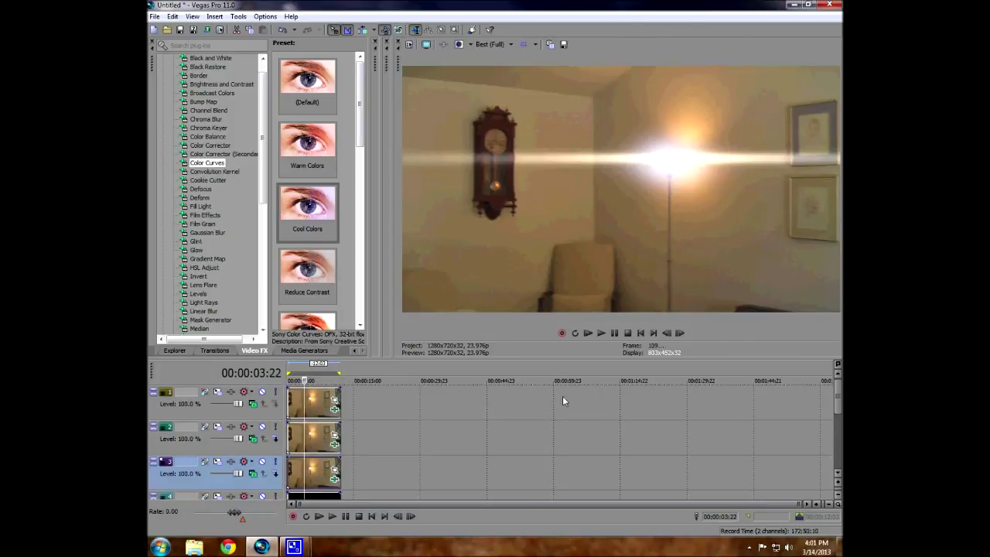
{"action": "left_click_drag", "start_coordinate": [839, 407], "coordinate": [839, 426]}
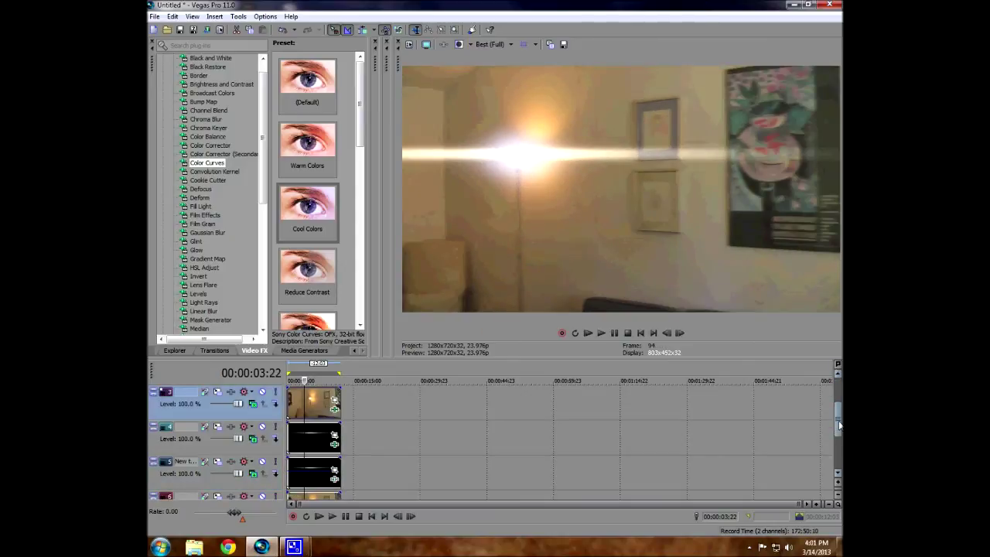
{"action": "left_click_drag", "start_coordinate": [310, 209], "coordinate": [309, 437]}
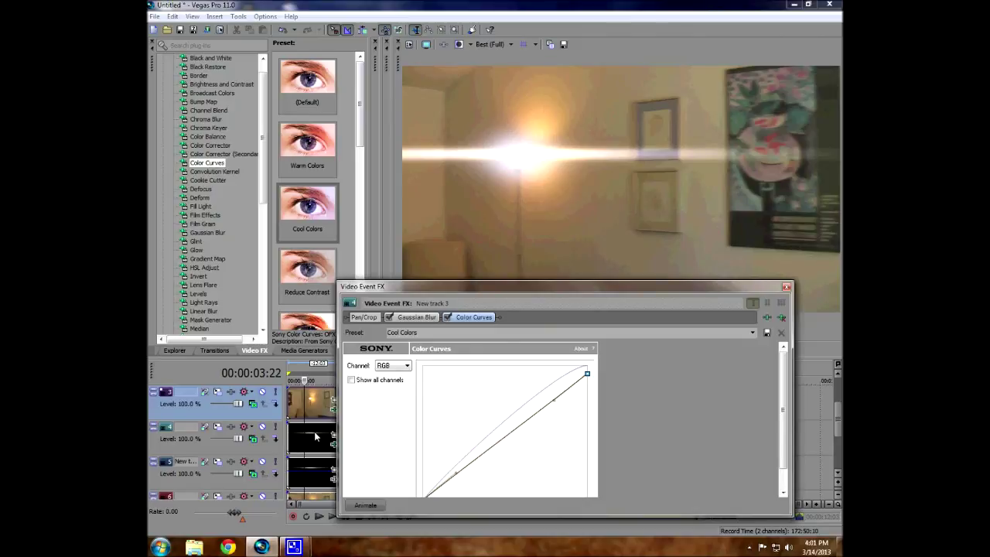
{"action": "left_click", "coordinate": [785, 288]}
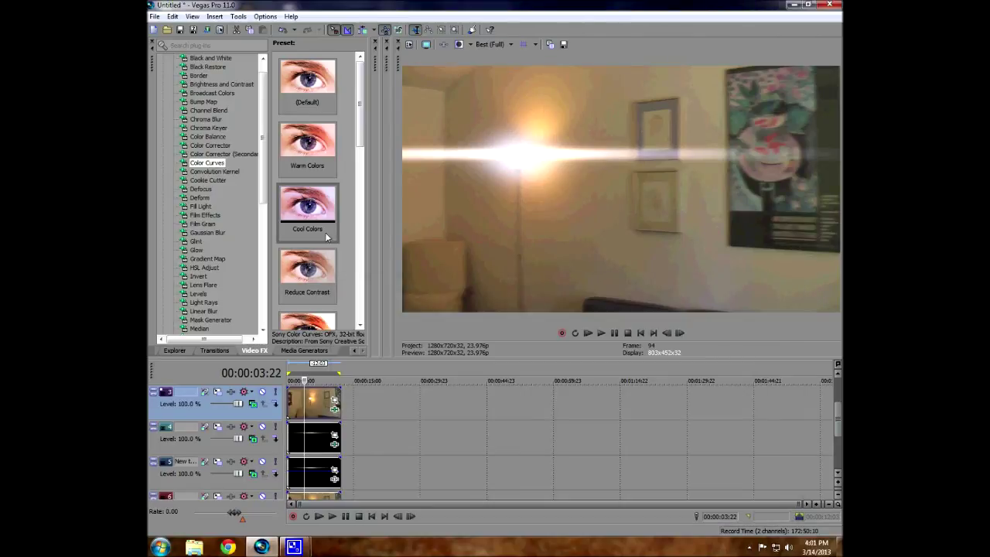
{"action": "left_click_drag", "start_coordinate": [312, 461], "coordinate": [312, 474]}
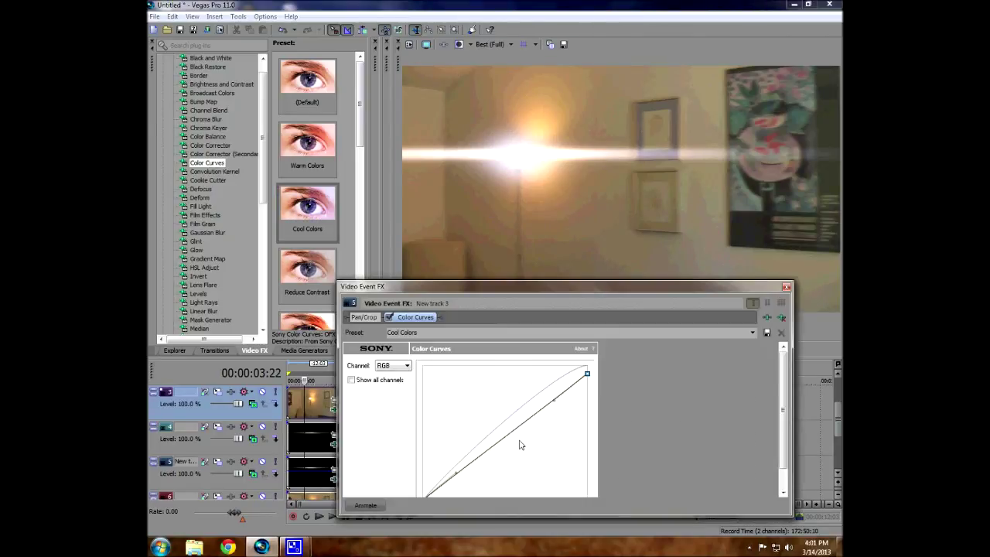
{"action": "left_click", "coordinate": [786, 287]}
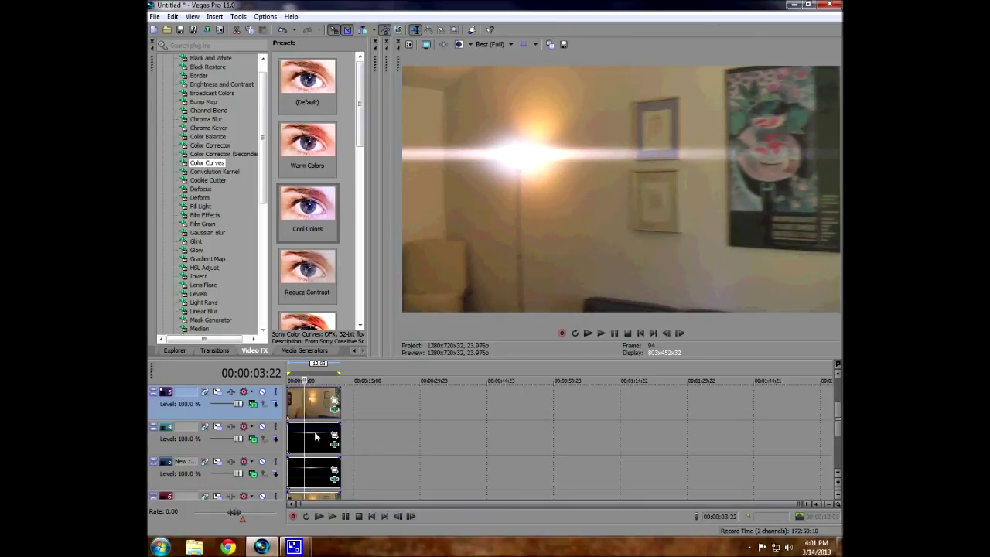
{"action": "left_click_drag", "start_coordinate": [838, 430], "coordinate": [824, 410]}
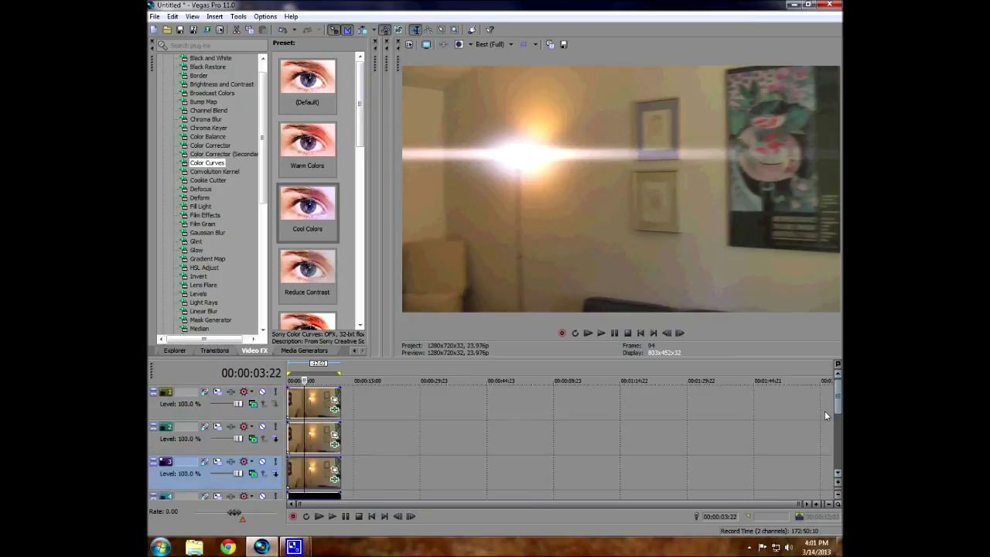
Review the combined flare and glow in the preview, going back to the start of the timeline.
{"action": "left_click", "coordinate": [300, 406]}
{"action": "left_click", "coordinate": [298, 407]}
{"action": "left_click", "coordinate": [296, 407]}
{"action": "left_click", "coordinate": [295, 408]}
{"action": "left_click", "coordinate": [293, 407]}
{"action": "left_click", "coordinate": [287, 407]}
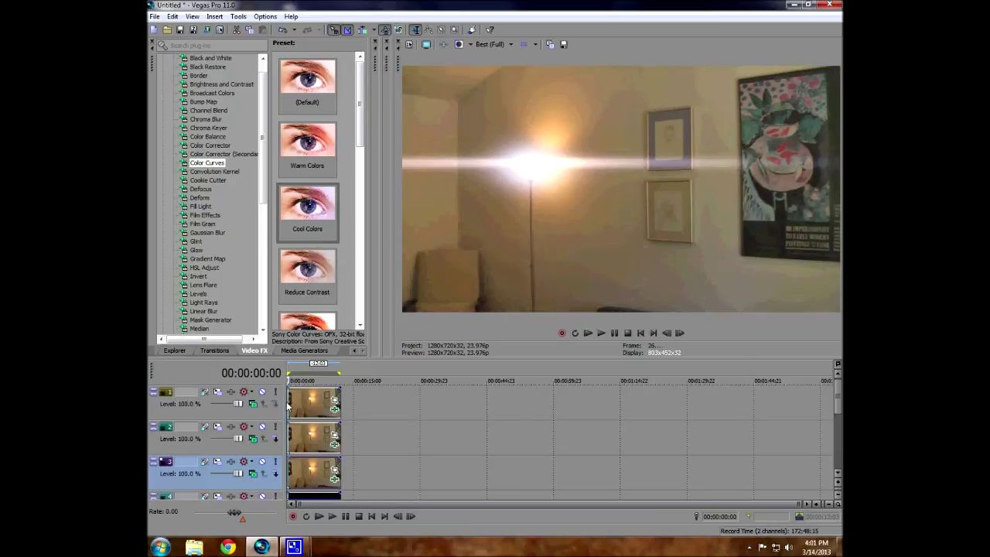
Insert a new top video track and place a White Solid Color clip at its start.
{"action": "right_click", "coordinate": [365, 396]}
{"action": "left_click", "coordinate": [379, 402]}
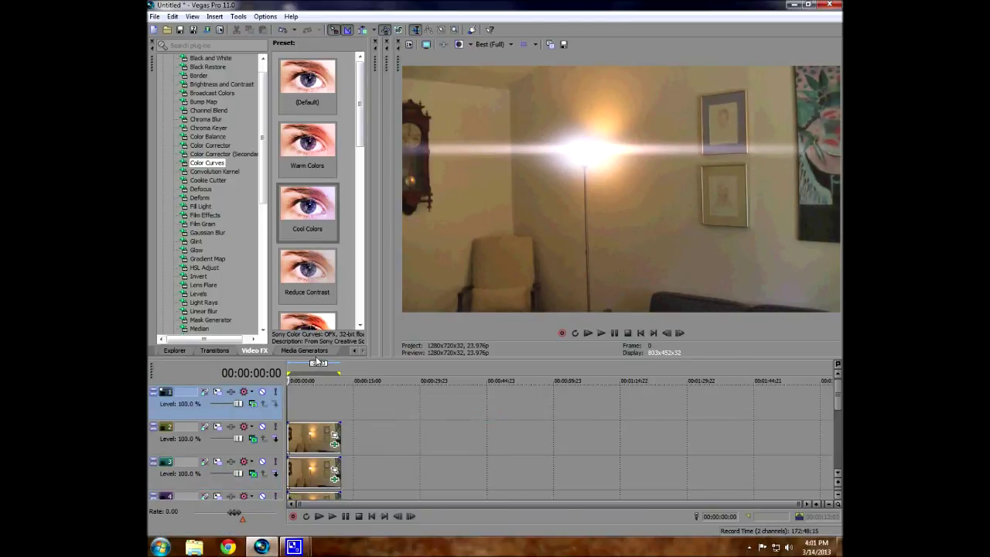
{"action": "left_click", "coordinate": [306, 350]}
{"action": "left_click_drag", "start_coordinate": [290, 93], "coordinate": [309, 399]}
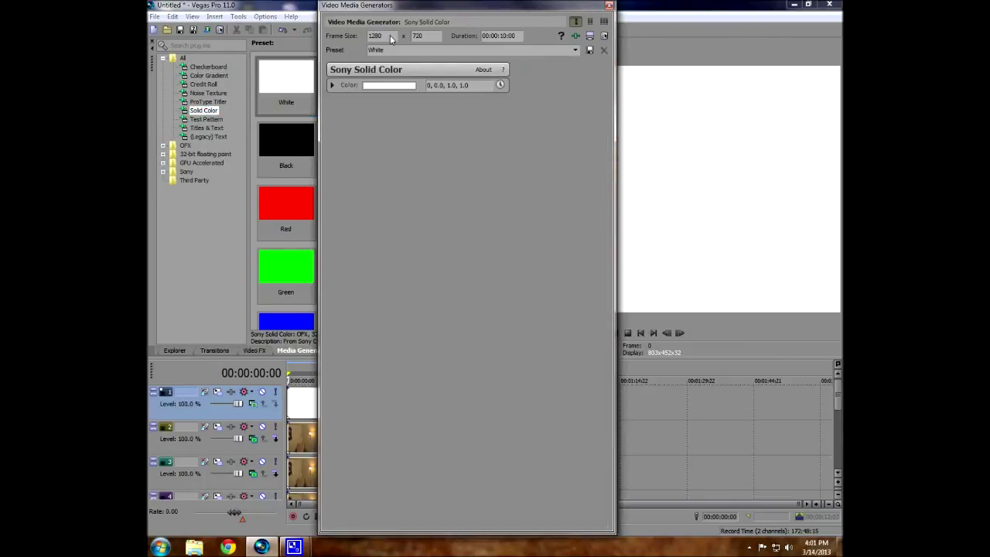
Set the white solid's frame size to 1920 x 817.
{"action": "double_click", "coordinate": [379, 38]}
{"action": "type", "text": "1920"}
{"action": "double_click", "coordinate": [424, 36]}
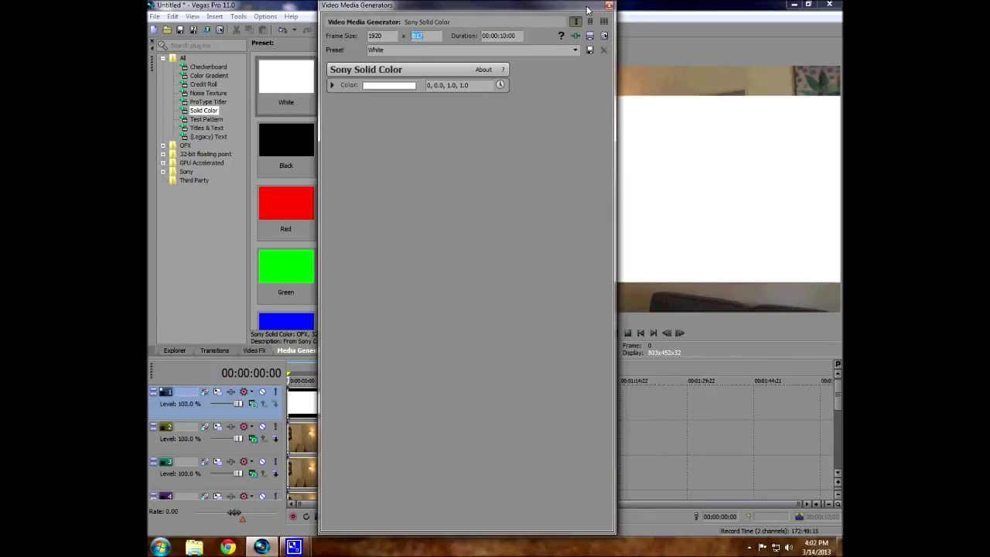
{"action": "left_click", "coordinate": [609, 7]}
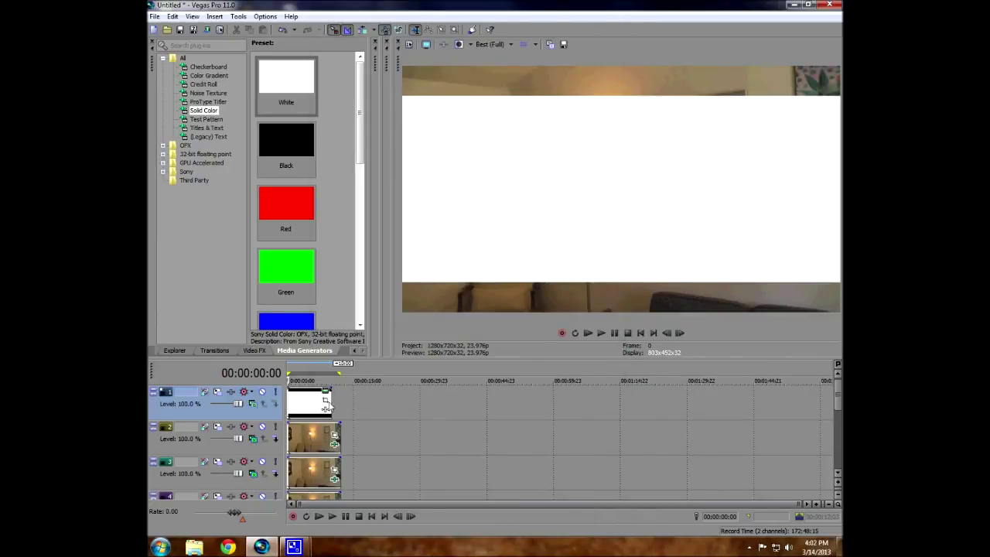
Extend the white solid to the end of the footage and set its track's compositing mode to Multiply (Mask).
{"action": "left_click_drag", "start_coordinate": [333, 404], "coordinate": [340, 404]}
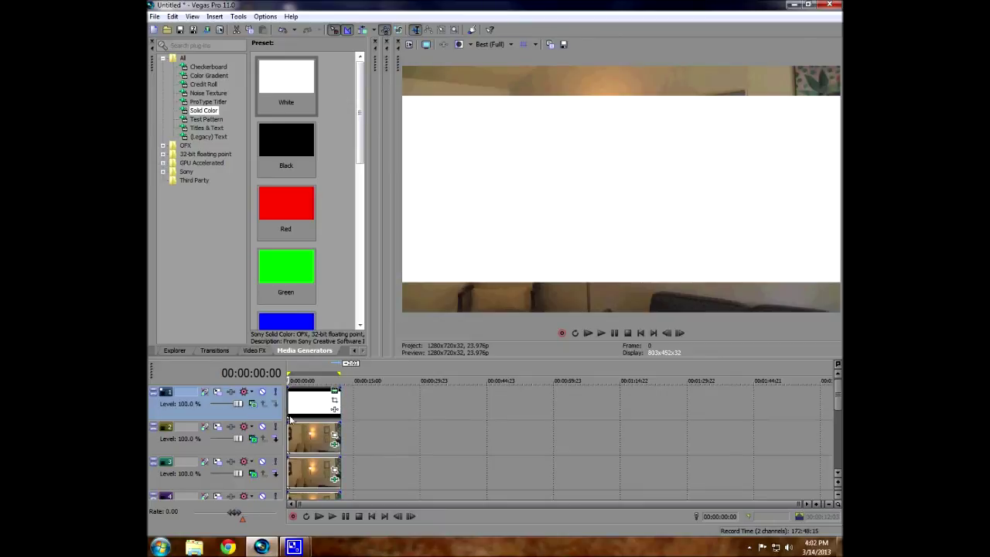
{"action": "left_click", "coordinate": [259, 405]}
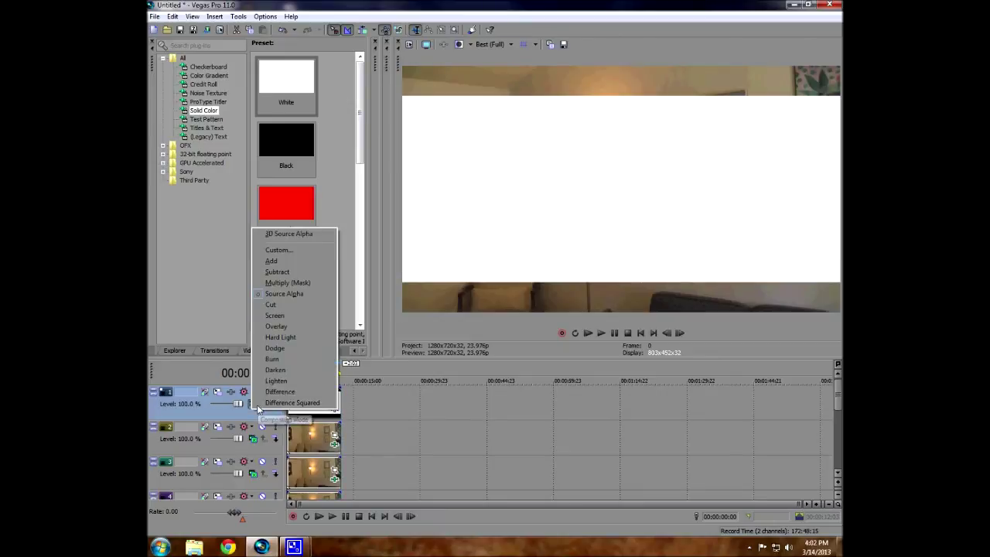
{"action": "left_click", "coordinate": [276, 282]}
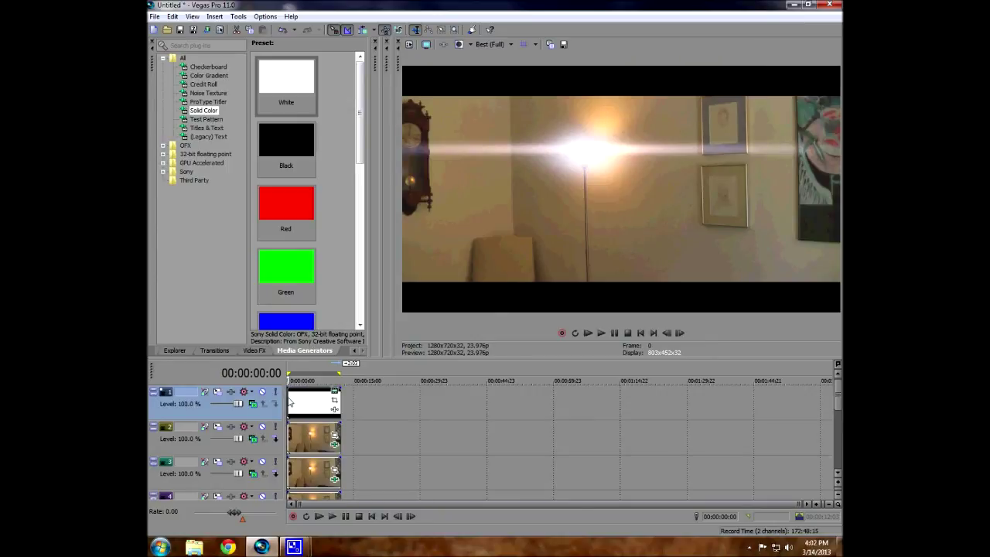
{"action": "left_click", "coordinate": [293, 403]}
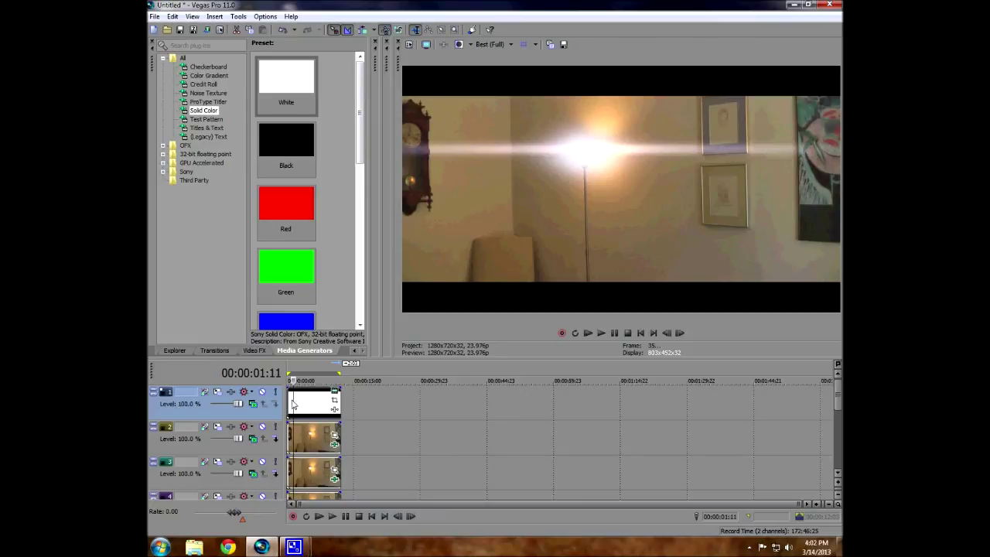
{"action": "mouse_move", "coordinate": [293, 403]}
{"action": "left_mouse_down"}
{"action": "mouse_move", "coordinate": [327, 404]}
{"action": "mouse_move", "coordinate": [309, 409]}
{"action": "left_mouse_up"}
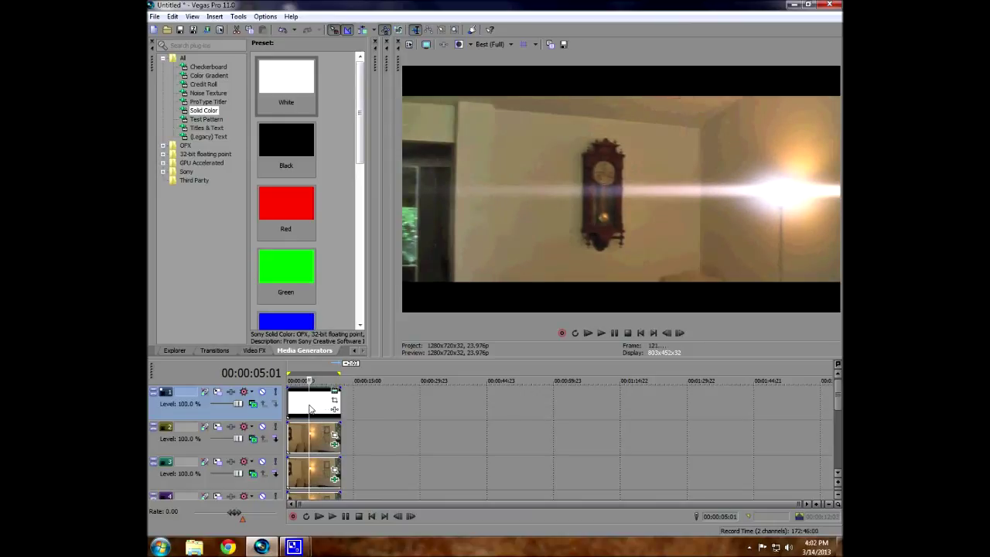